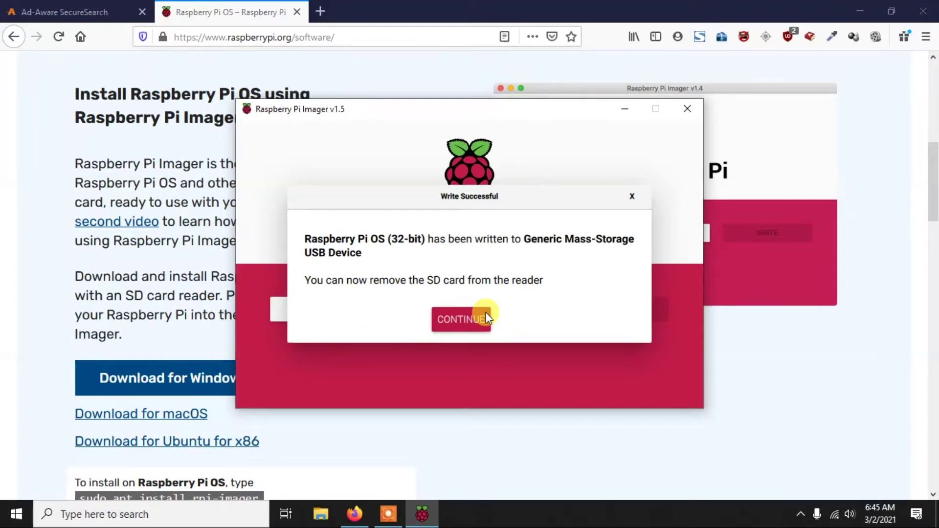
Dismiss the Write Successful message and close Raspberry Pi Imager
left_click(459, 315)
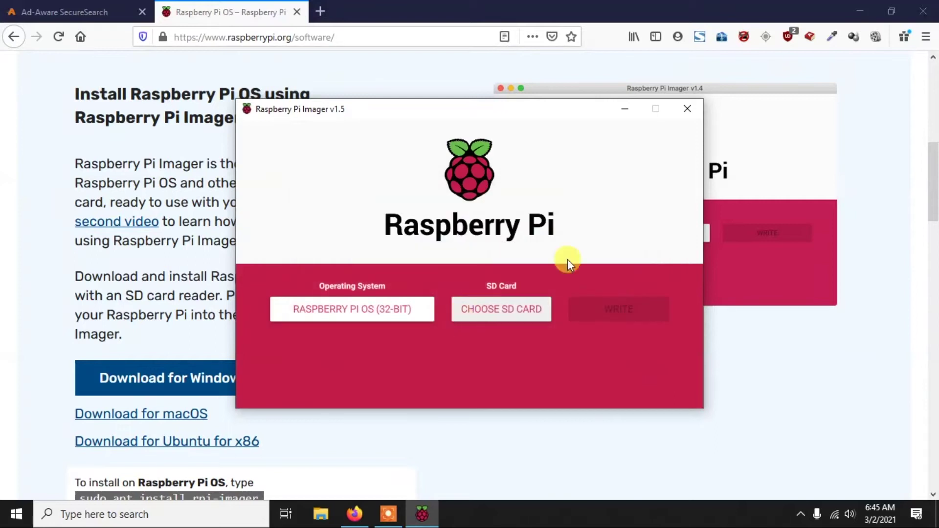
left_click(686, 109)
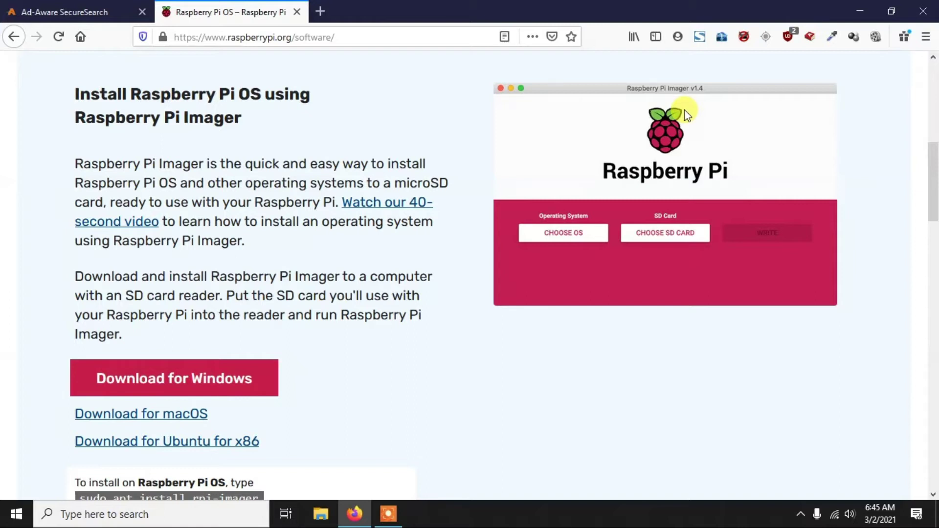
Open File Explorer maximized on This PC to see the boot (E:) card
left_click(320, 513)
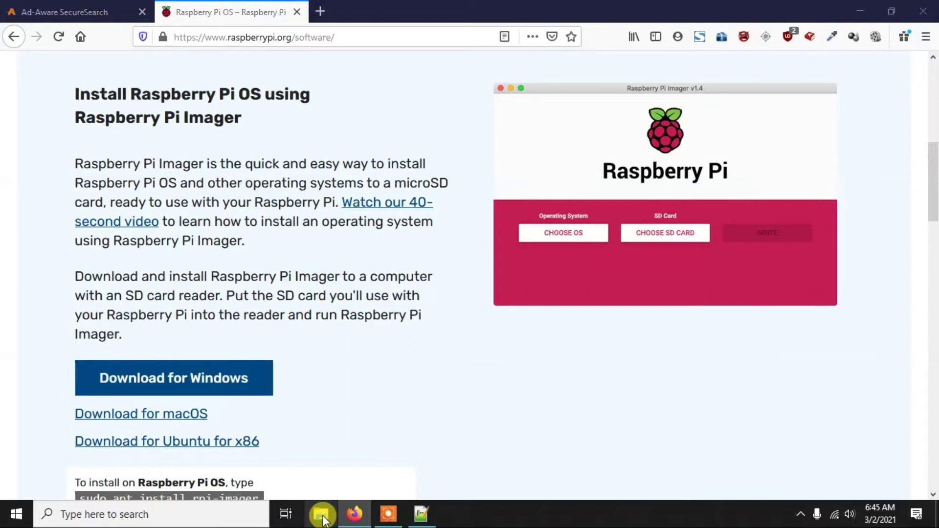
left_click(766, 28)
left_click(59, 276)
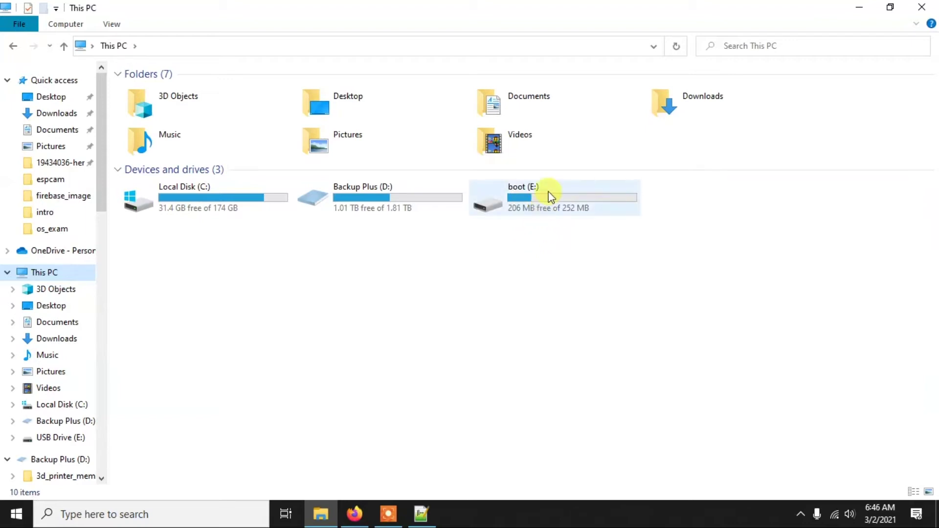
Open the boot (E:) drive and look over its files
double_click(551, 196)
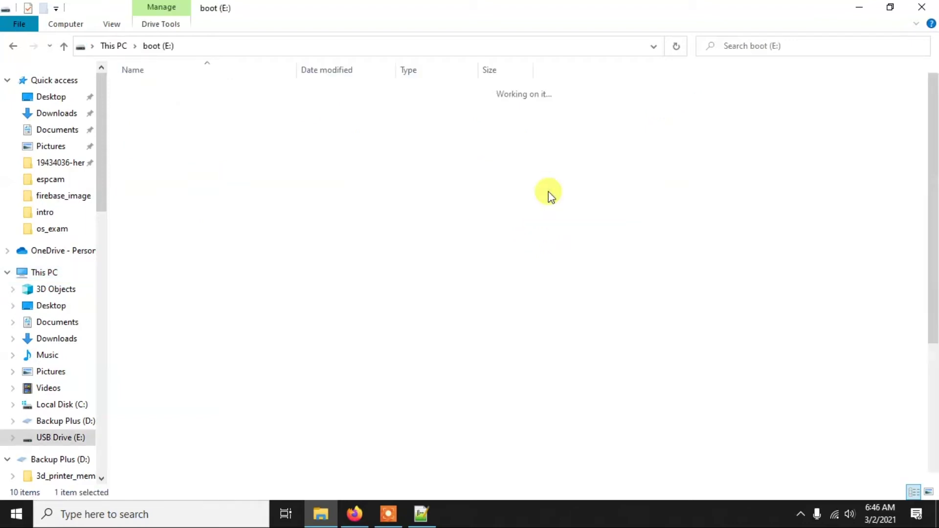
scroll(380, 284, "down", 5)
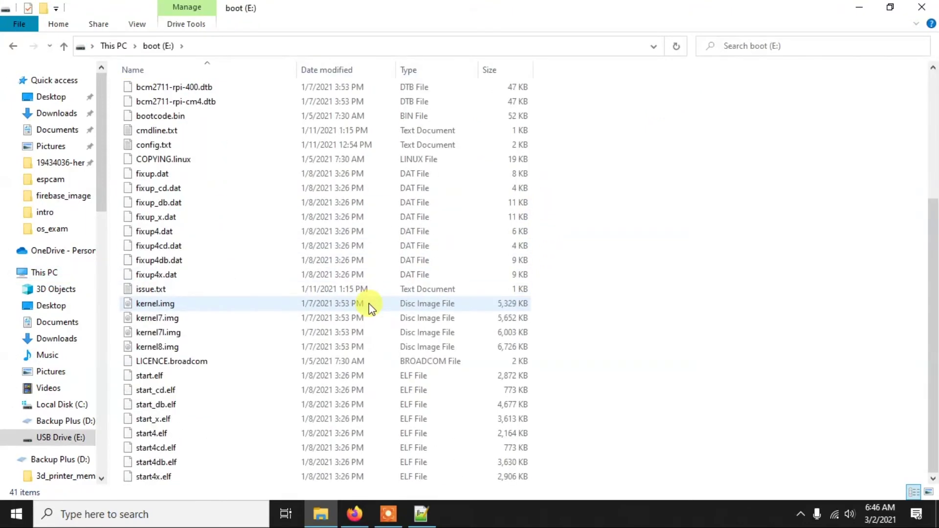
scroll(368, 305, "up", 3)
scroll(369, 306, "down", 3)
Create a new text document and rename it SSH, dropping the .txt extension
right_click(630, 190)
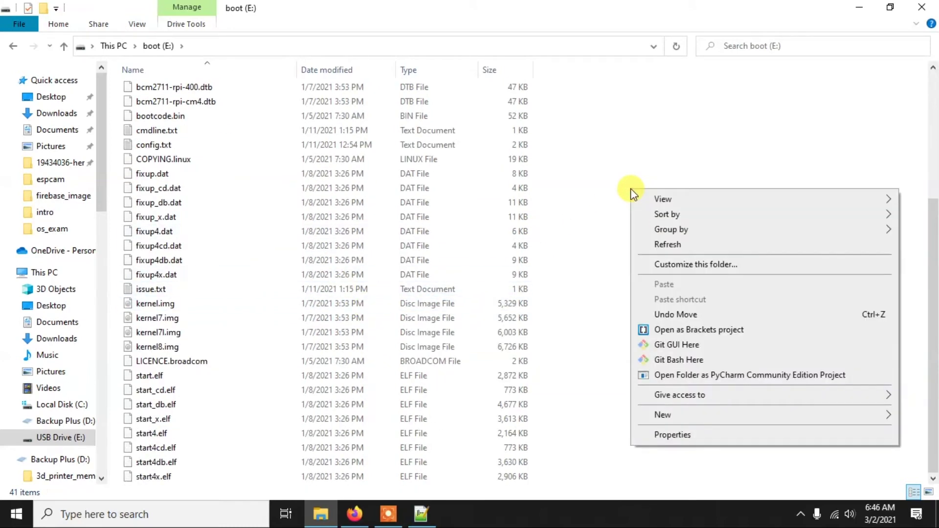
mouse_move(663, 414)
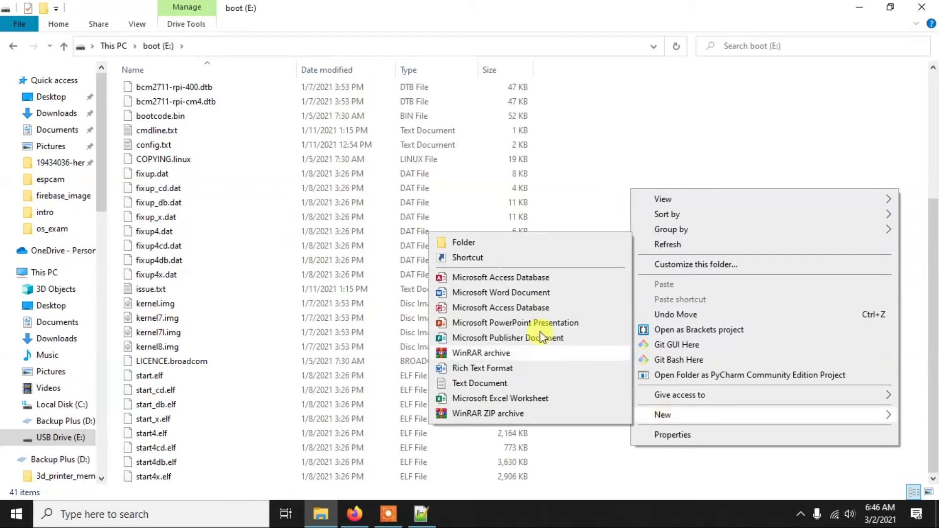
left_click(473, 383)
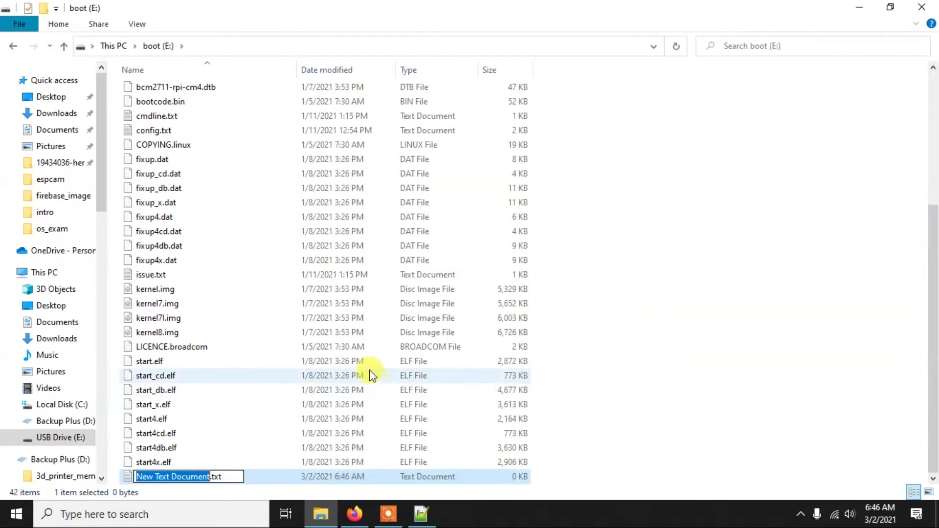
key("Right")
key("Right")
key("Right")
key("Right")
key("Right")
key("BackSpace")
key("BackSpace")
key("BackSpace")
key("BackSpace")
key("BackSpace")
key("BackSpace")
key("BackSpace")
key("BackSpace")
key("BackSpace")
key("BackSpace")
key("BackSpace")
key("BackSpace")
key("BackSpace")
key("BackSpace")
key("BackSpace")
key("BackSpace")
key("BackSpace")
key("BackSpace")
key("BackSpace")
key("BackSpace")
type("SSH")
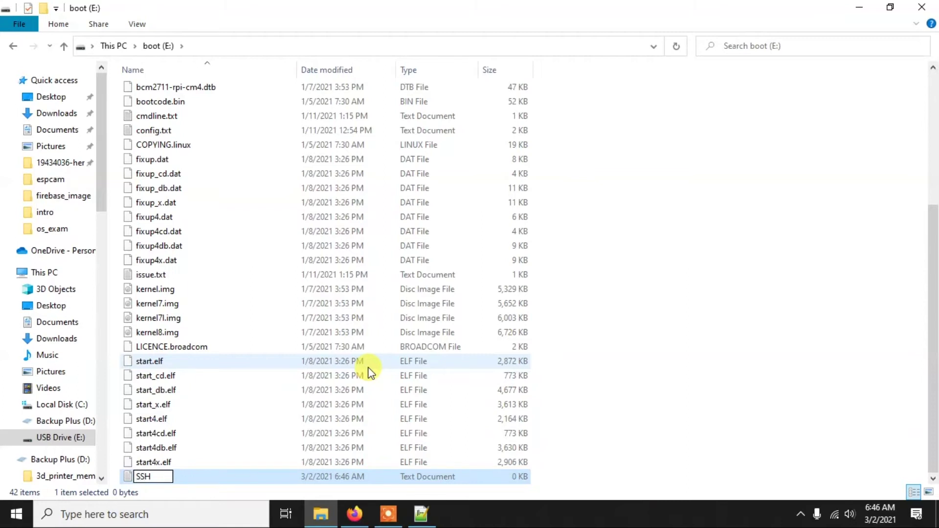
key("Return")
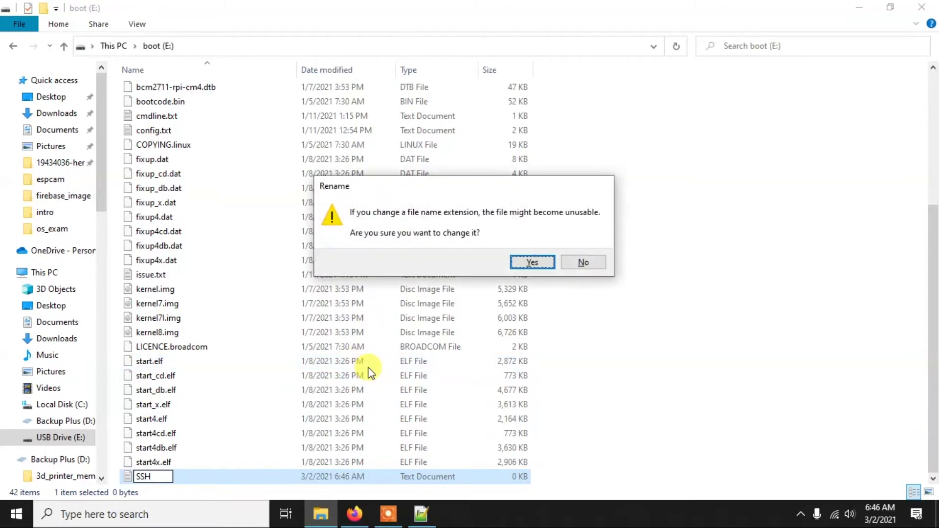
left_click(537, 261)
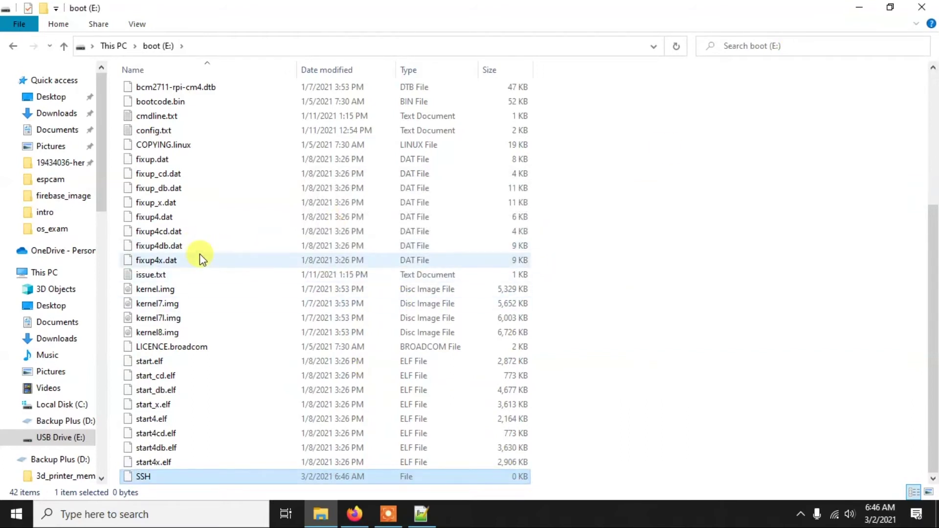
left_click(140, 25)
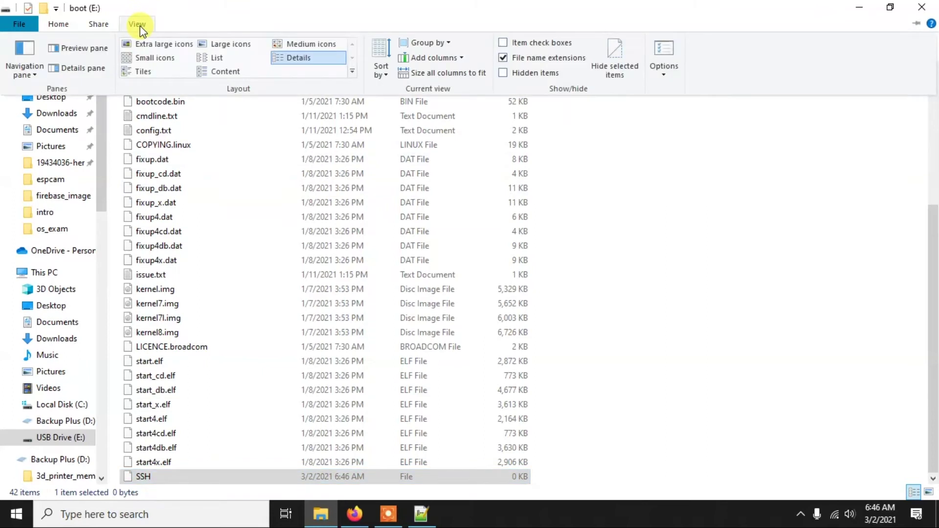
left_click(504, 57)
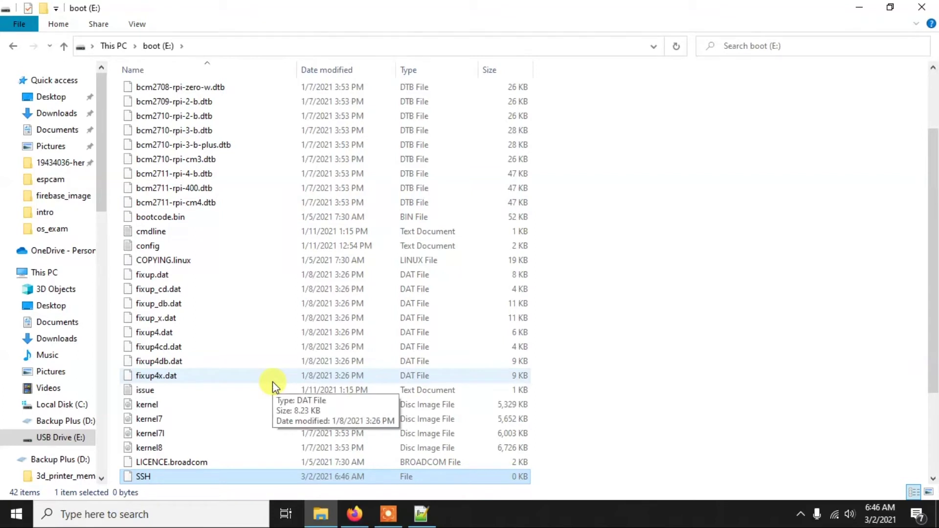
left_click(138, 22)
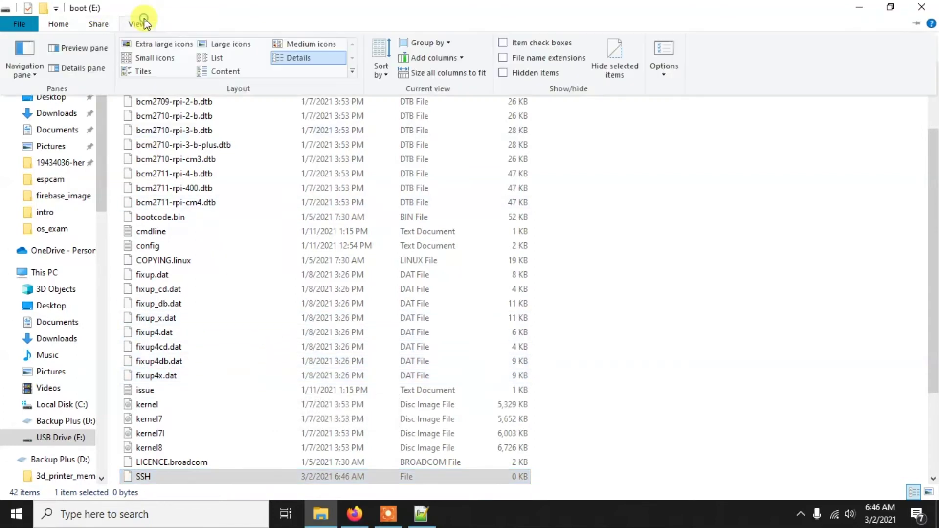
left_click(505, 57)
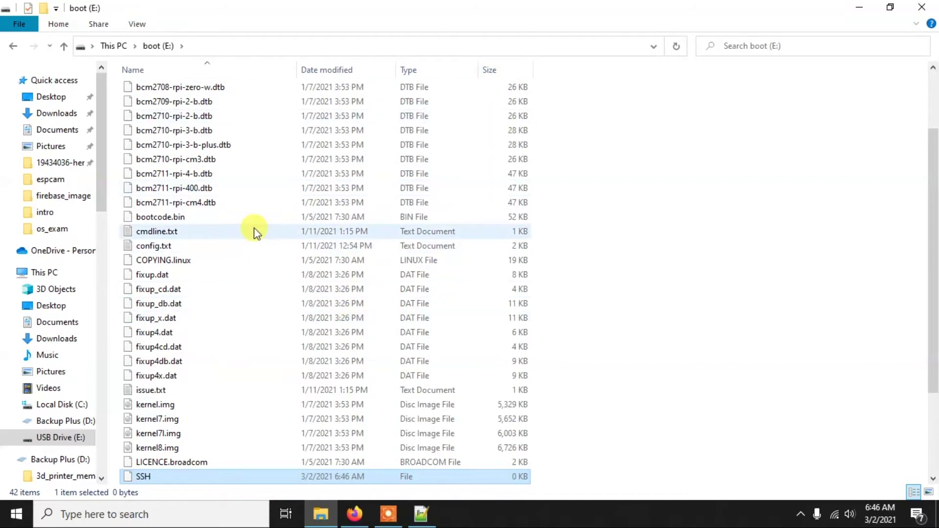
scroll(194, 465, "down", 1)
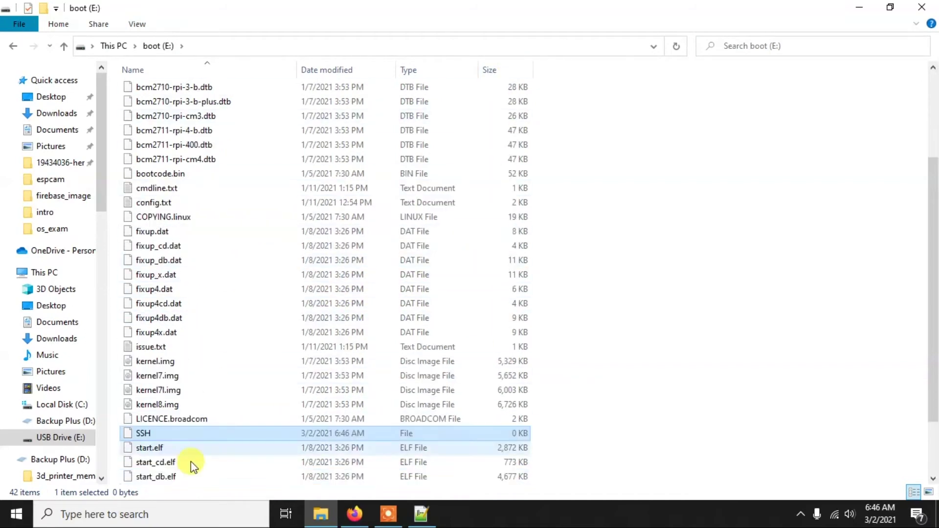
scroll(192, 465, "down", 1)
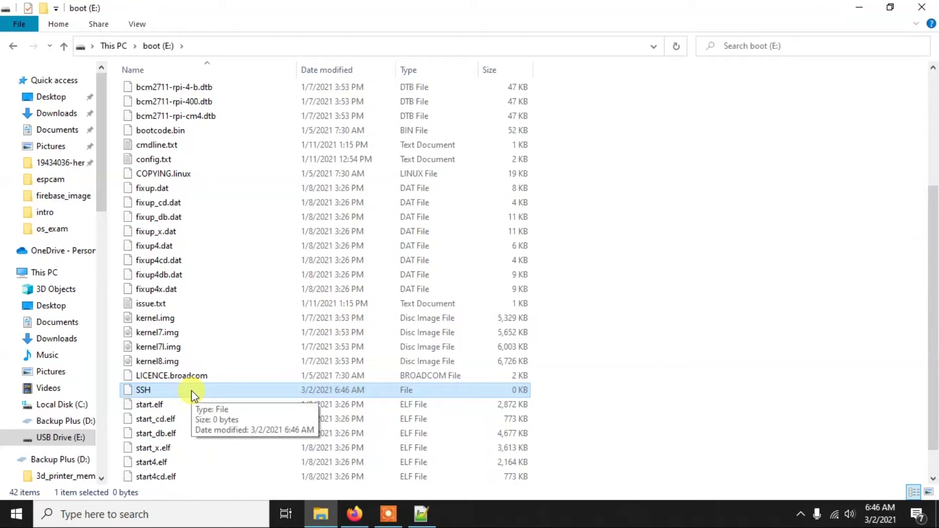
left_click(636, 360)
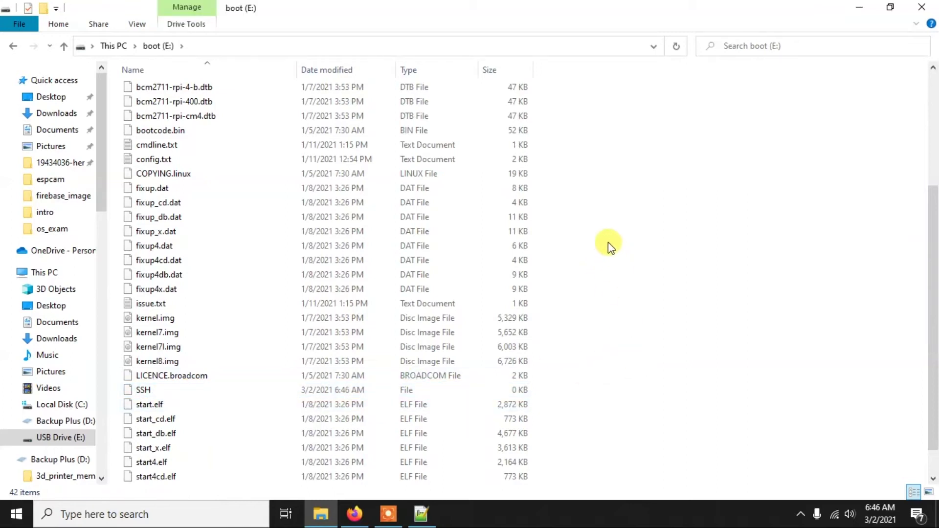
Open and dismiss the New menu in the boot (E:) folder
right_click(601, 276)
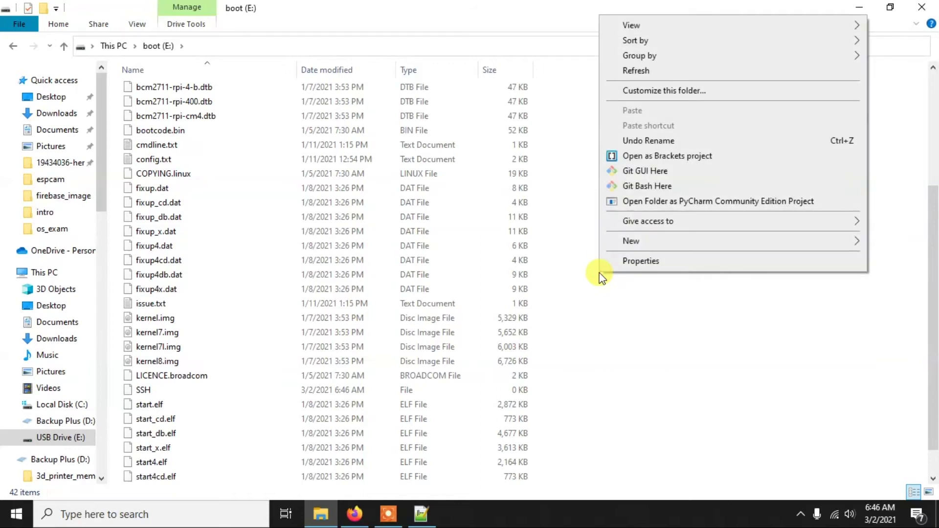
mouse_move(652, 239)
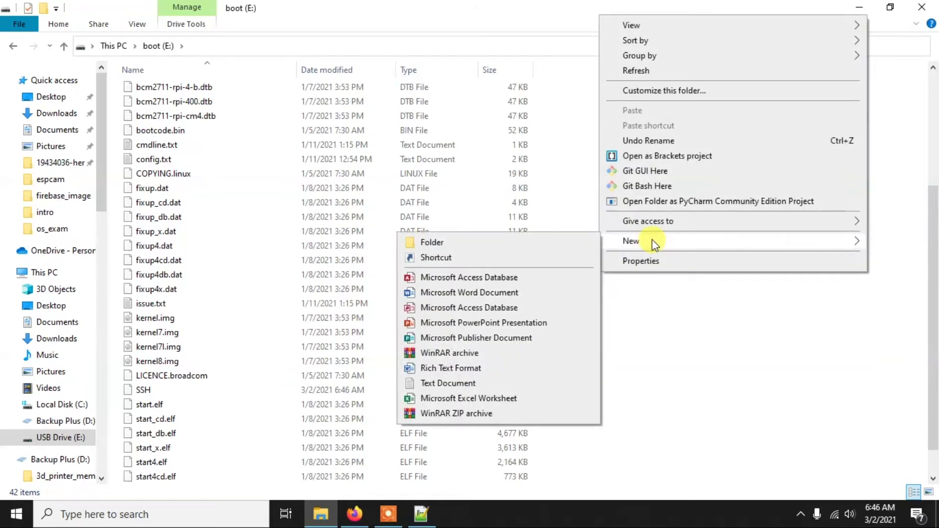
left_click(680, 384)
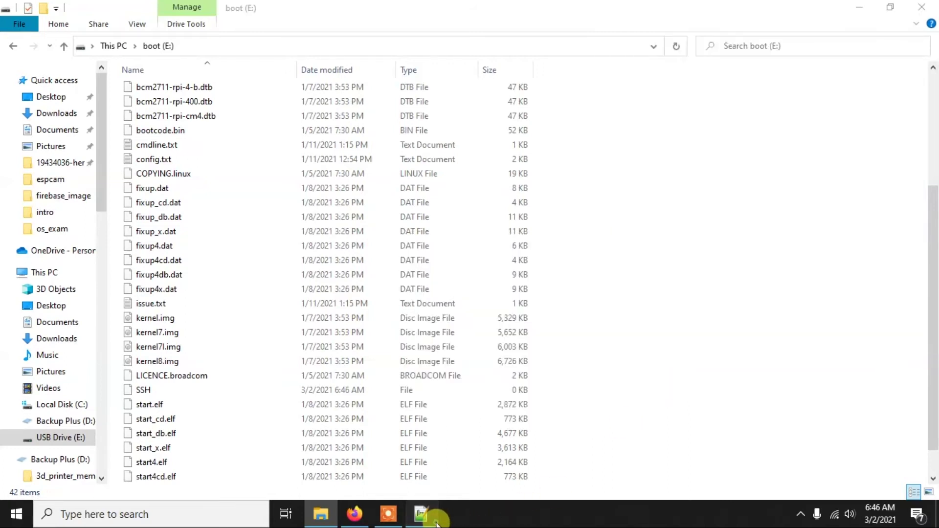
Copy wpa_supplicant from line 2 of the Notepad++ Wi-Fi draft, then return to boot (E:)
left_click(423, 514)
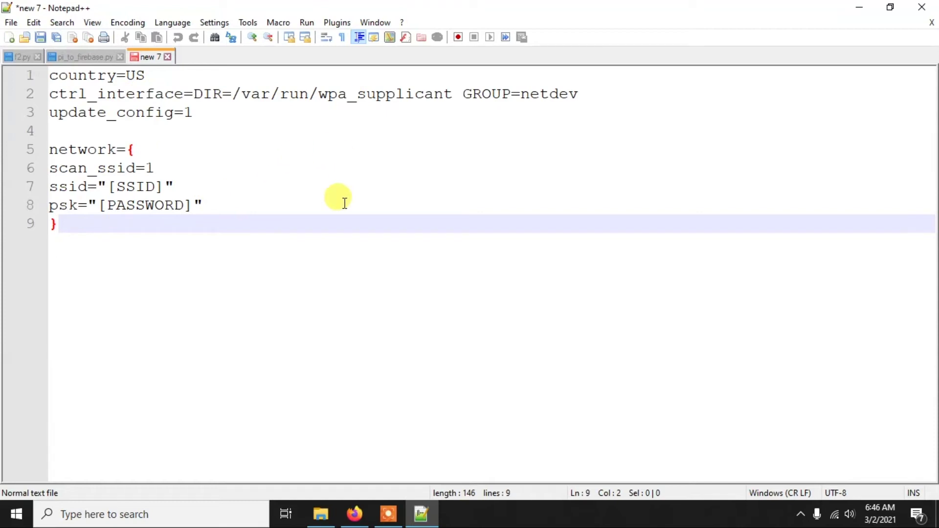
left_click_drag(317, 95, 447, 84)
right_click(389, 93)
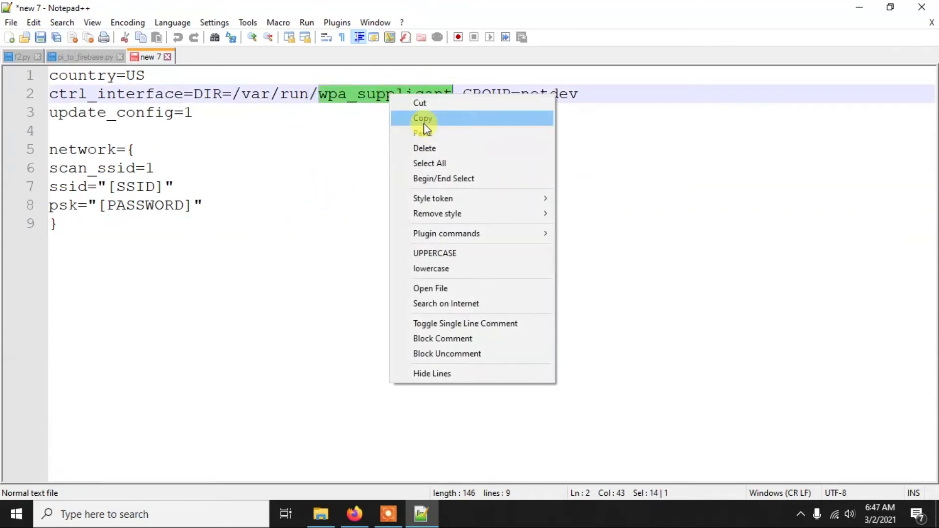
left_click(421, 119)
left_click(875, 8)
right_click(705, 210)
Create a new empty file on boot (E:) named wpa_supplicant.conf
mouse_move(712, 436)
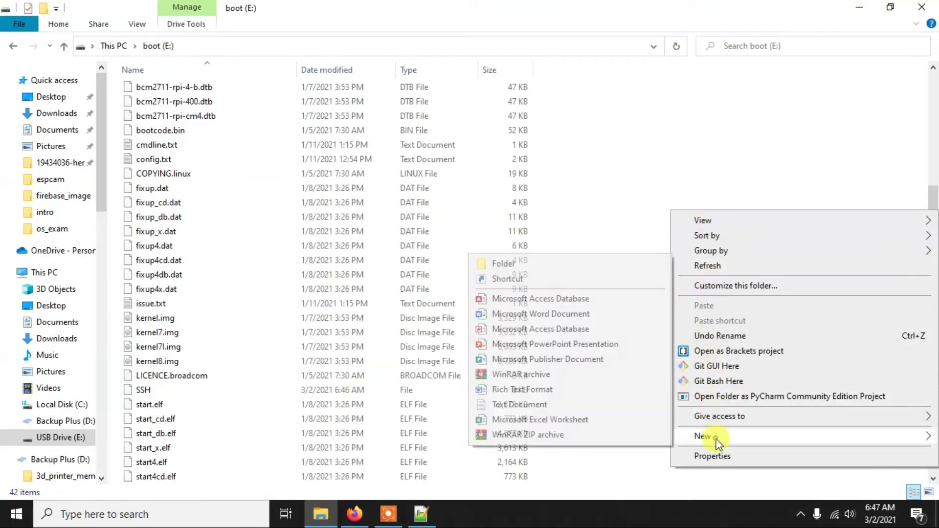
left_click(515, 406)
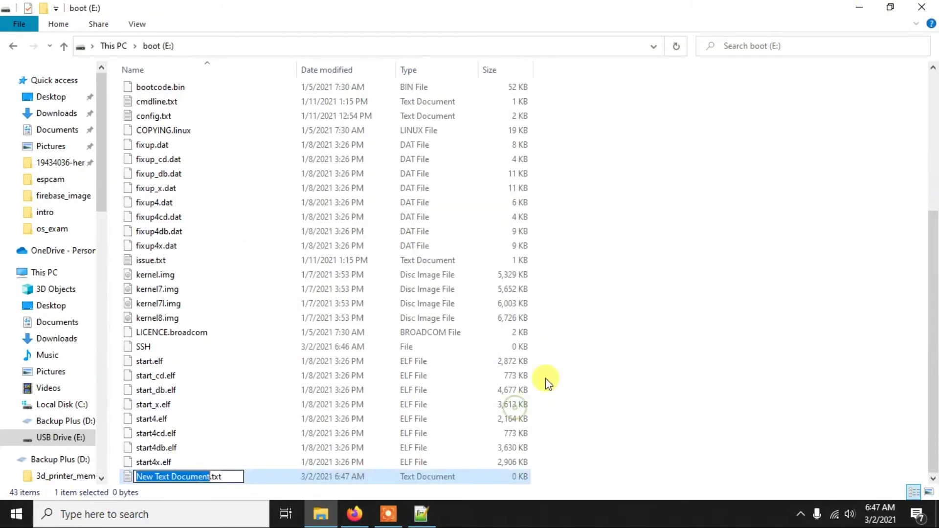
key("ctrl+a")
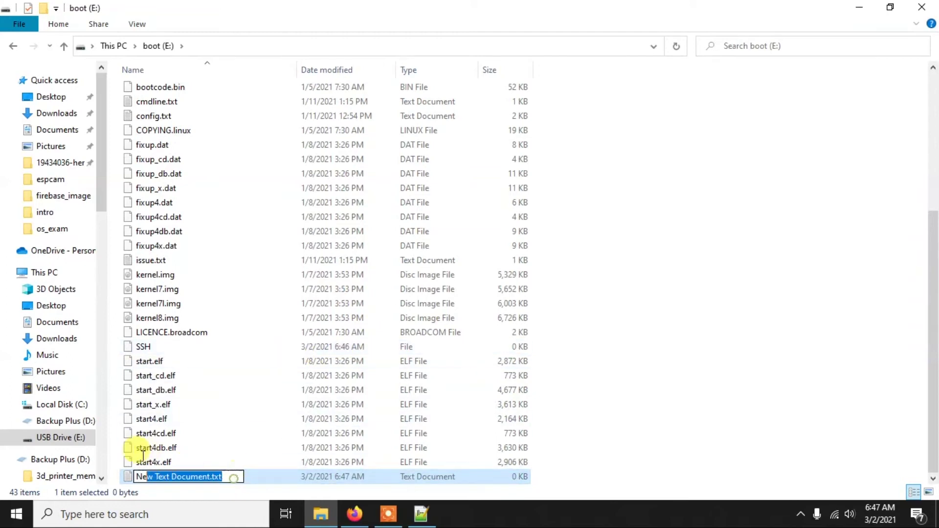
type("wpa_supplicant")
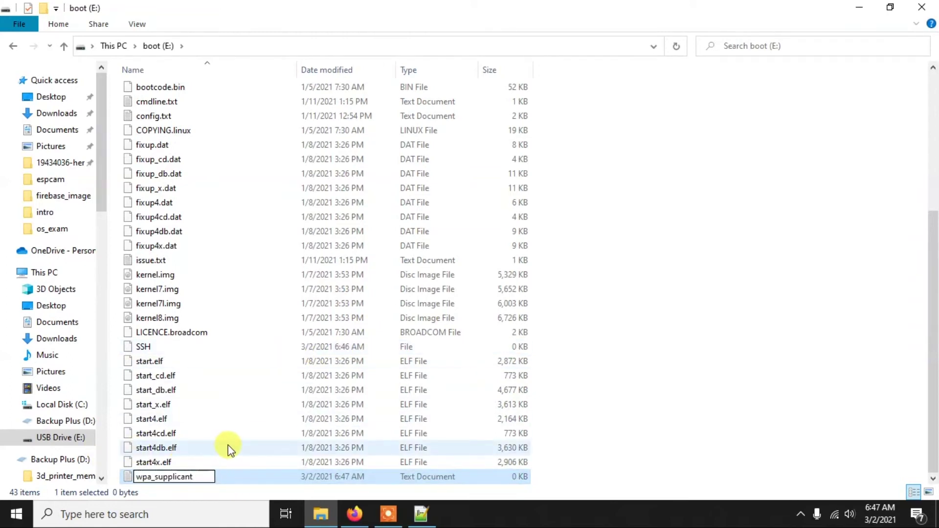
type(".conf")
key("Return")
key("Return")
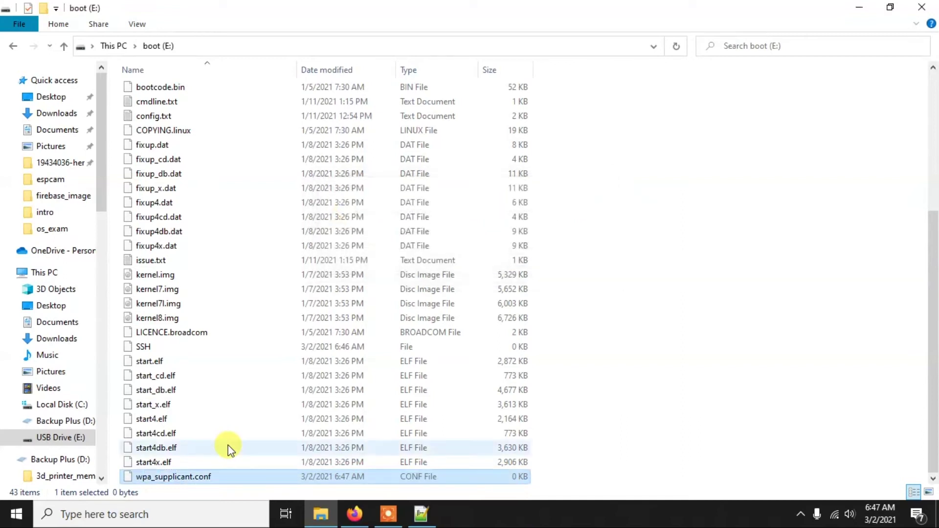
right_click(232, 477)
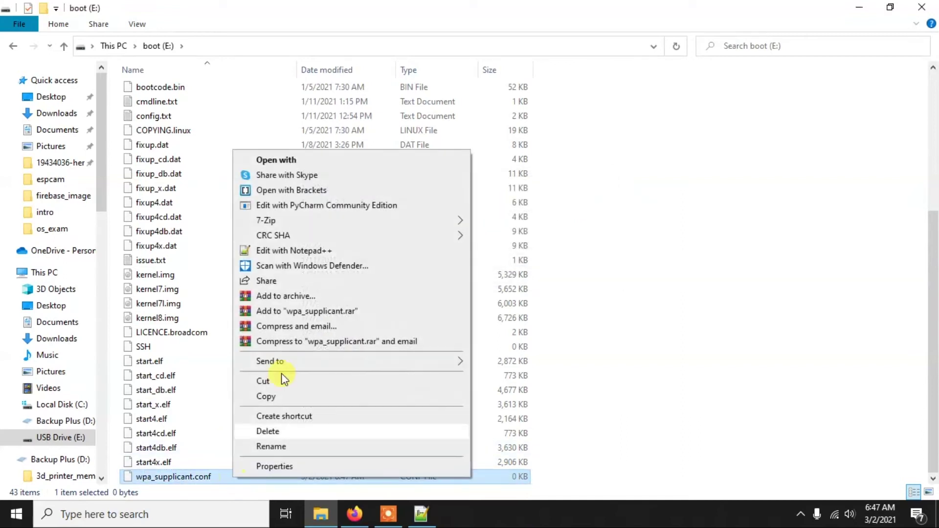
Open wpa_supplicant.conf in Notepad++ and paste in the config copied from the new 7 tab
left_click(319, 250)
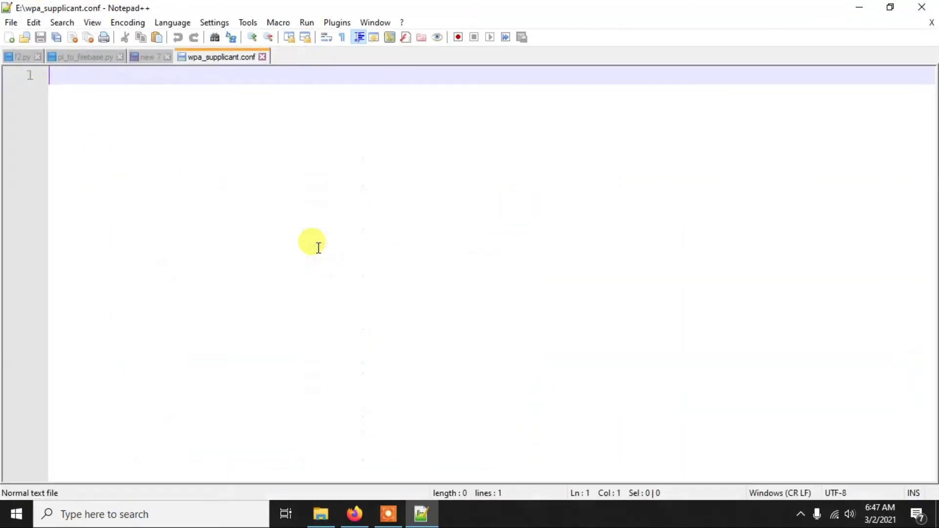
left_click(147, 56)
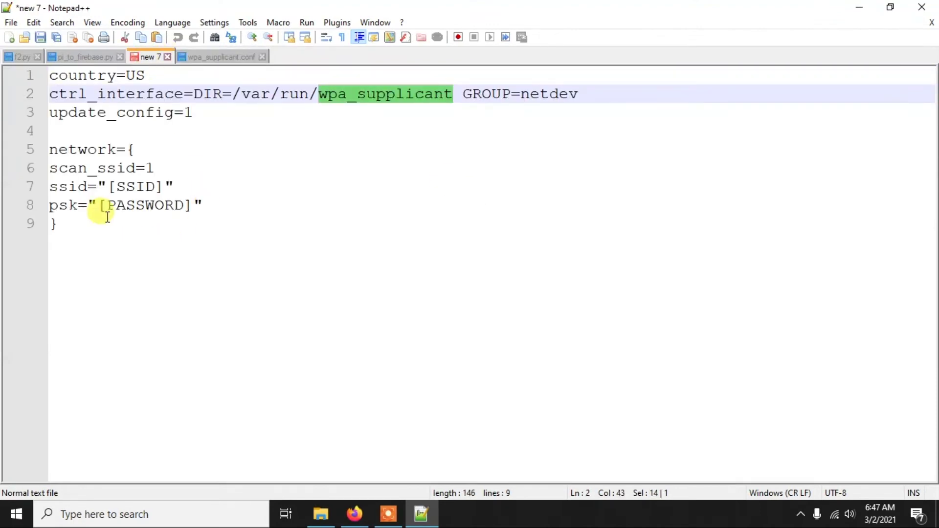
left_click_drag(93, 238, 31, 78)
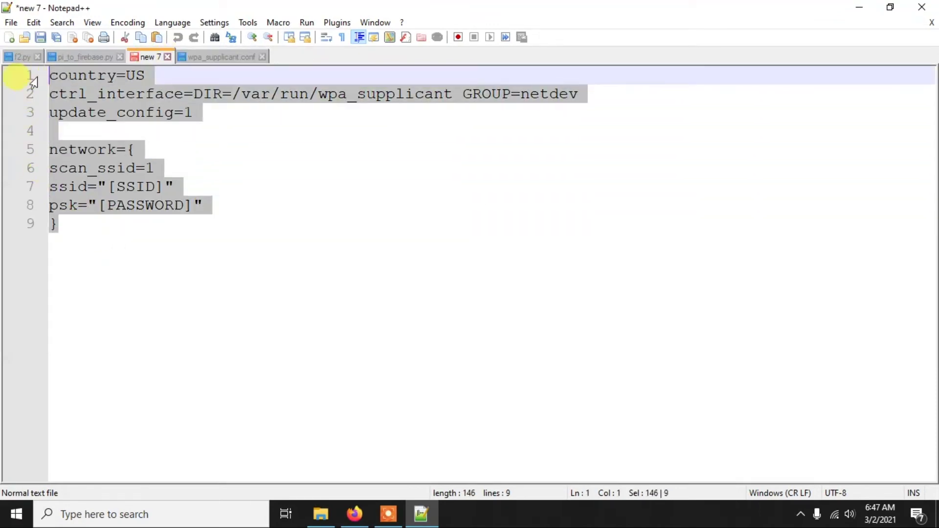
key("ctrl+c")
left_click(208, 56)
key("ctrl+v")
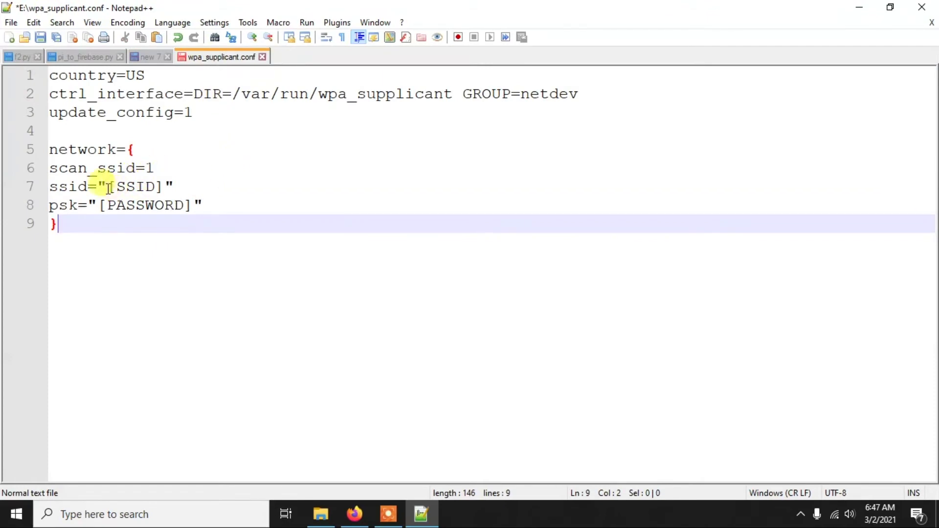
Replace the [SSID] and [PASSWORD] placeholders with the Wi-Fi network name and password
left_click_drag(106, 188, 162, 189)
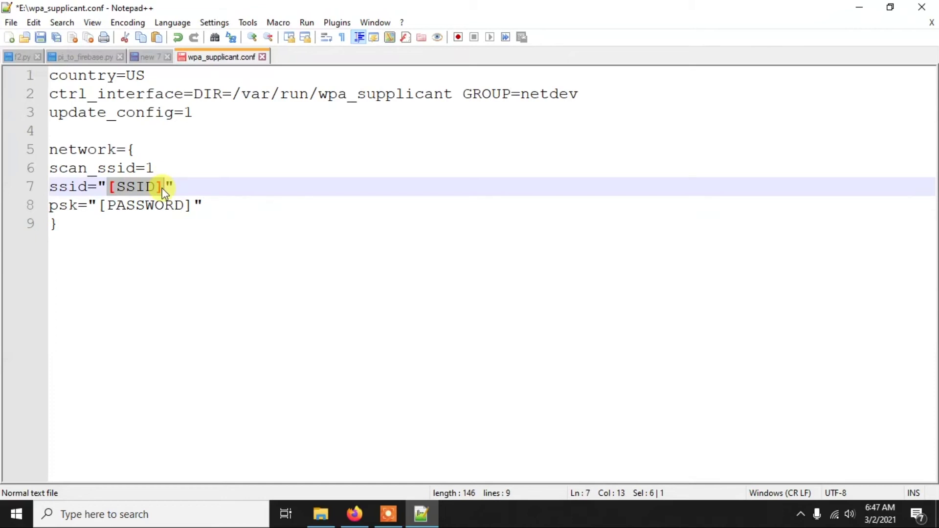
type("sparkl")
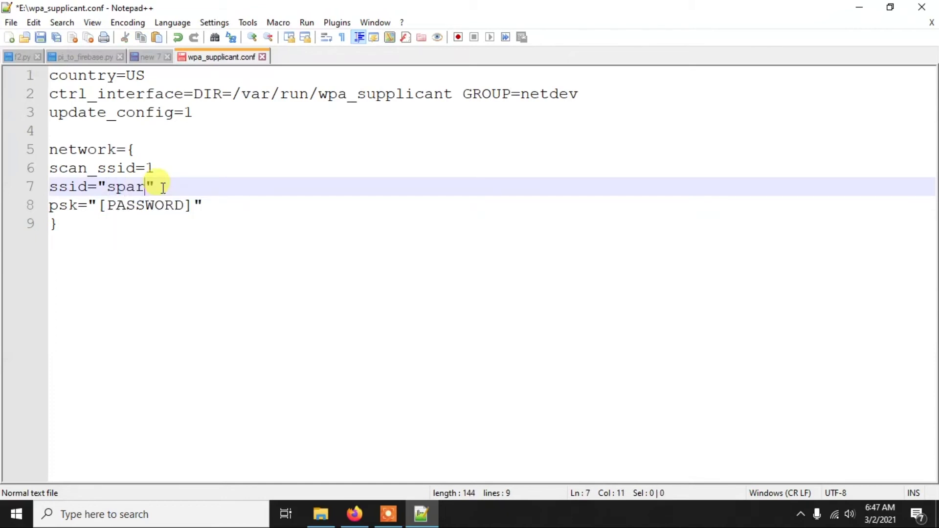
type("ers")
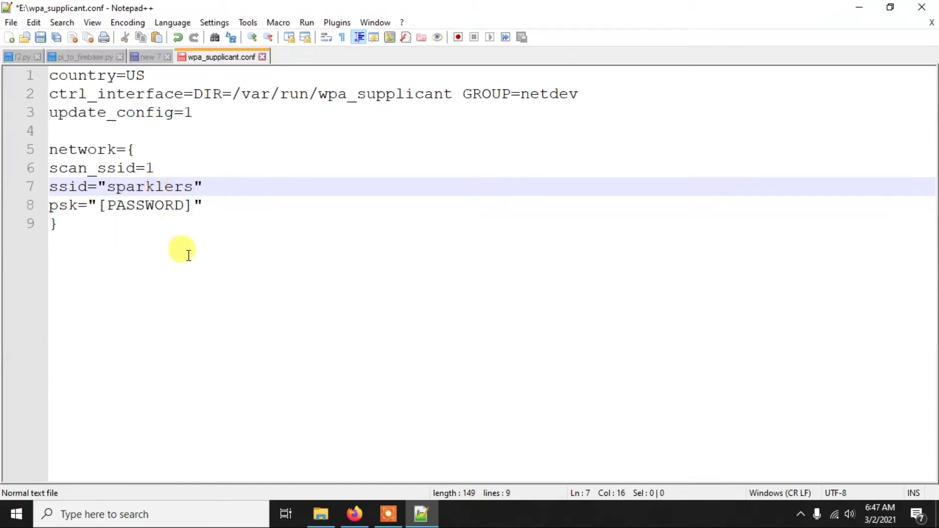
left_click_drag(98, 206, 191, 204)
type("spar")
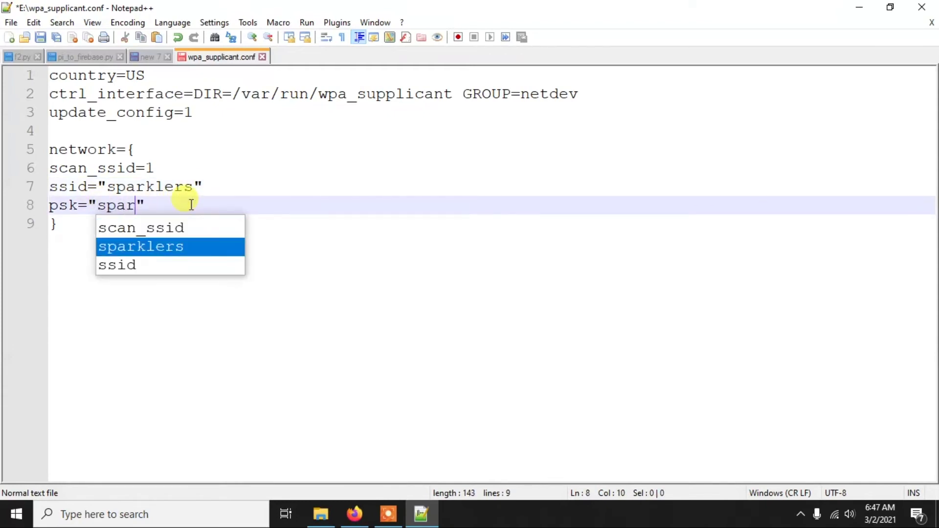
type("klers")
left_click(207, 195)
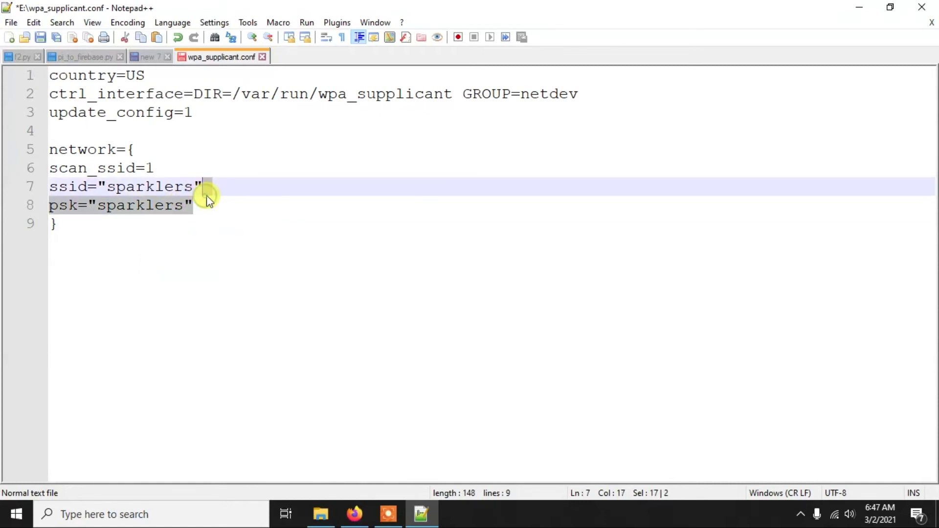
left_click(204, 209)
Save wpa_supplicant.conf and minimize Notepad++ back to the boot drive's files
left_click_drag(86, 233, 10, 77)
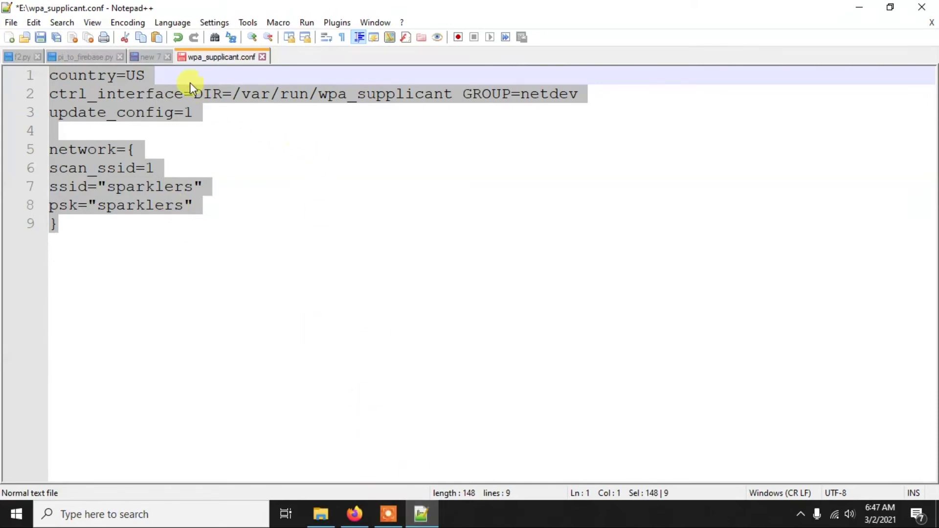
left_click(188, 161)
key("ctrl+s")
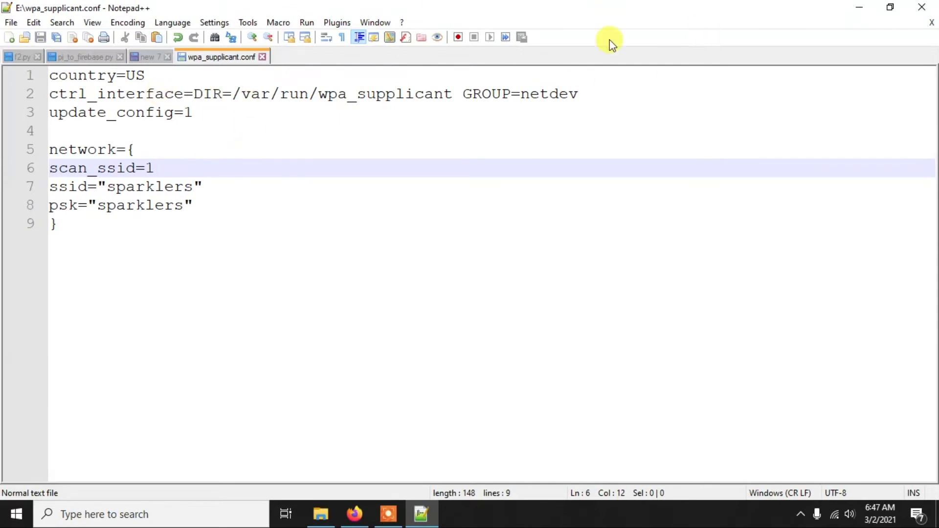
left_click(854, 8)
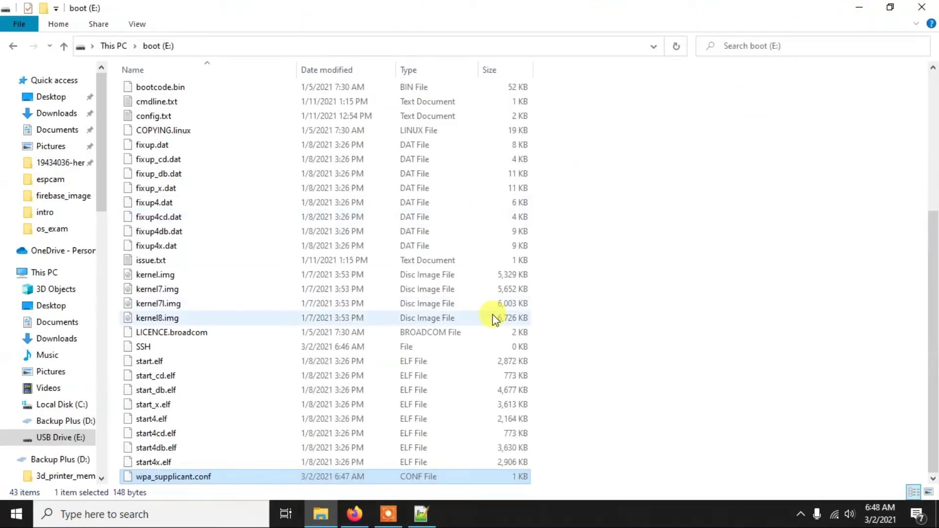
scroll(492, 315, "up", 5)
scroll(492, 315, "down", 5)
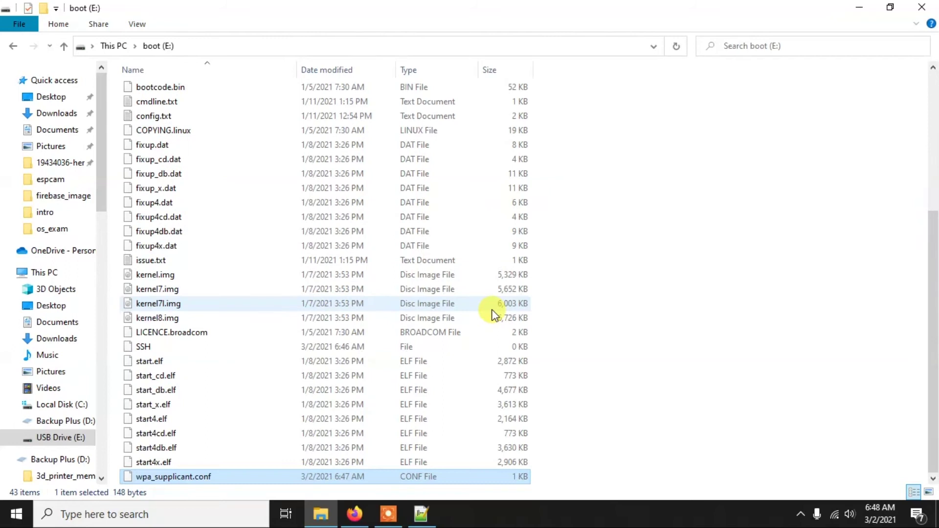
Eject the USB Mass Storage Device from the system tray and close the boot (E:) window
left_click(800, 514)
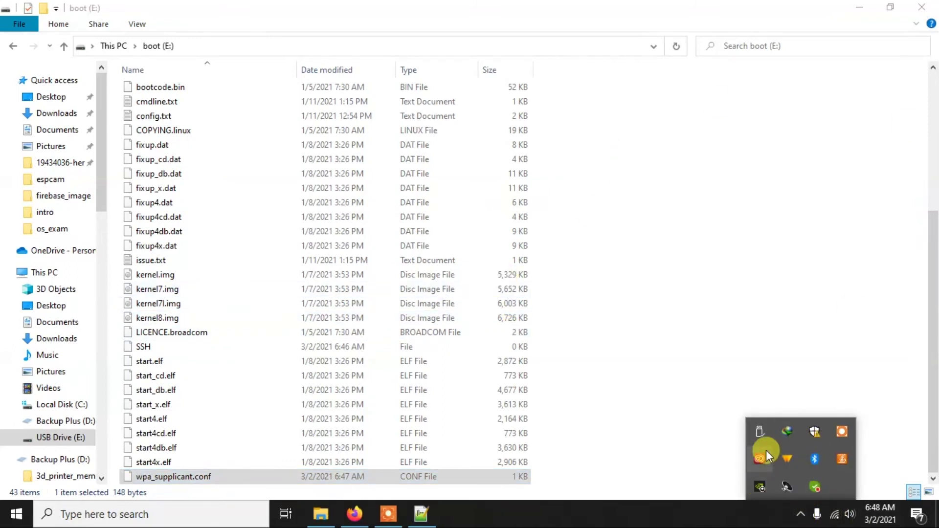
left_click(759, 429)
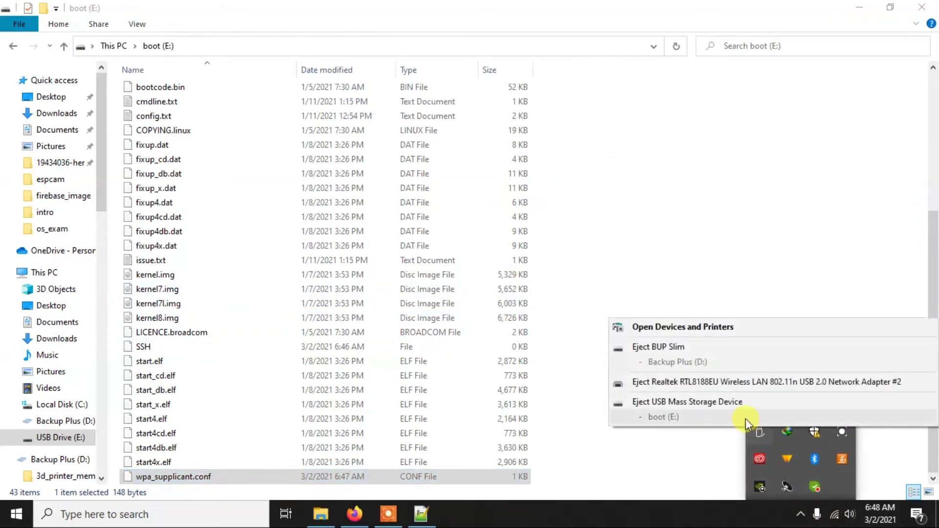
left_click(718, 402)
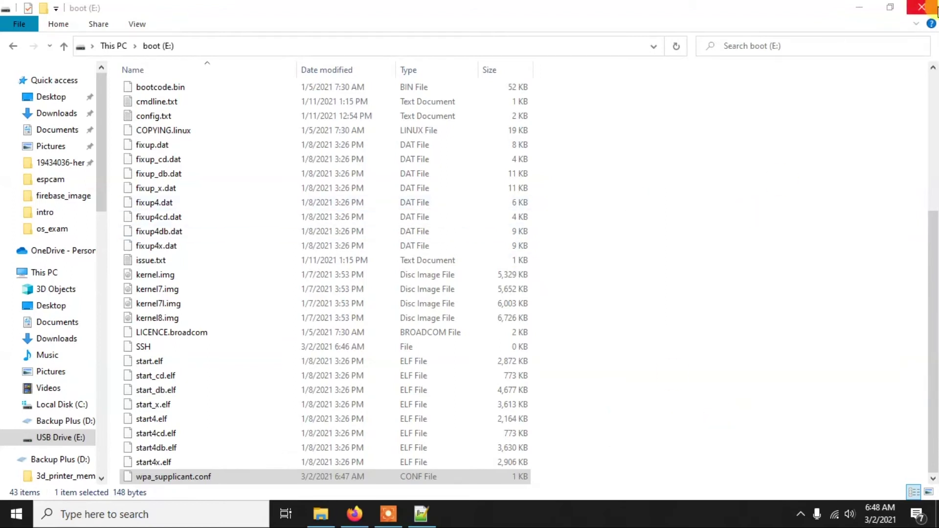
left_click(921, 7)
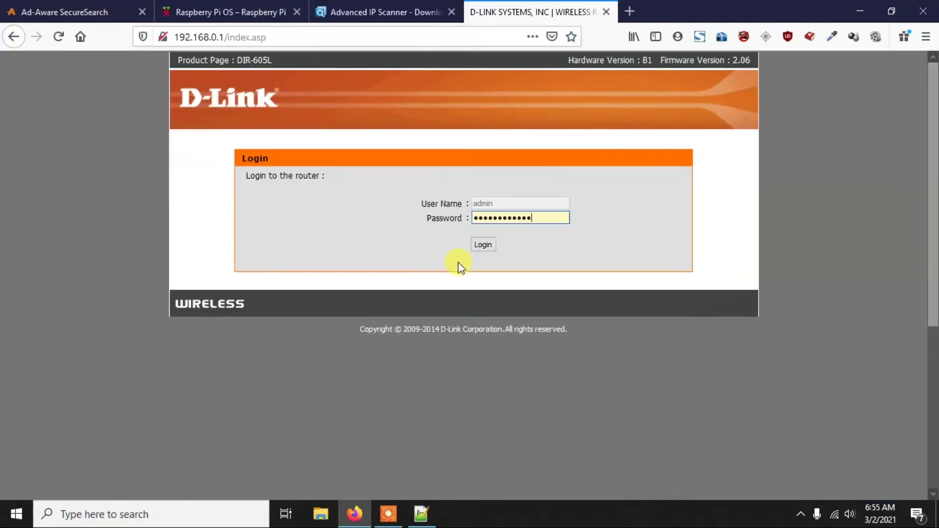
Log in to the D-Link router with the admin password and open Advanced > LAN Setup
left_click_drag(533, 218, 392, 197)
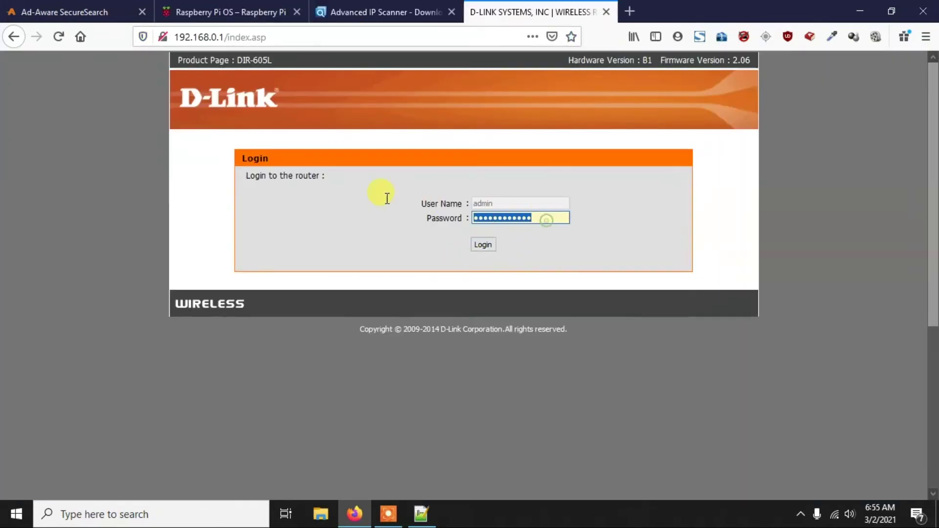
type("••••••••••••")
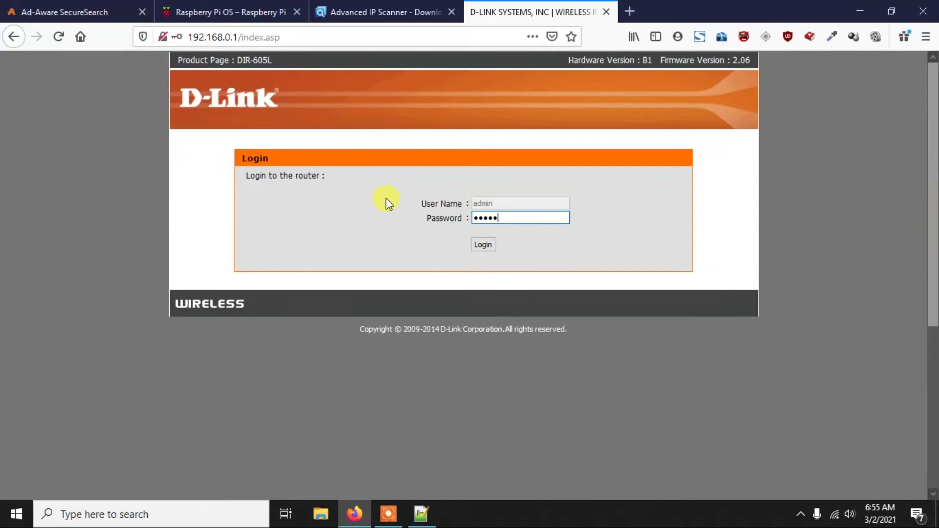
key("Return")
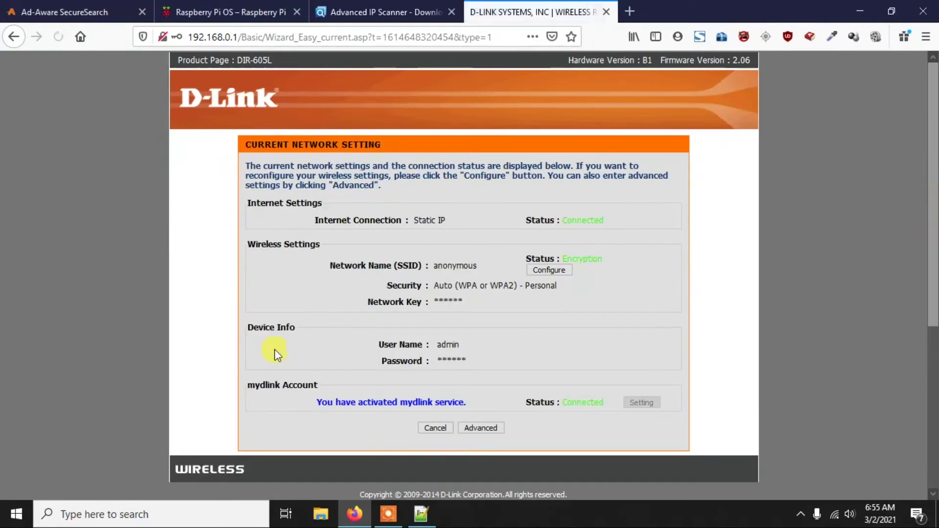
left_click(481, 428)
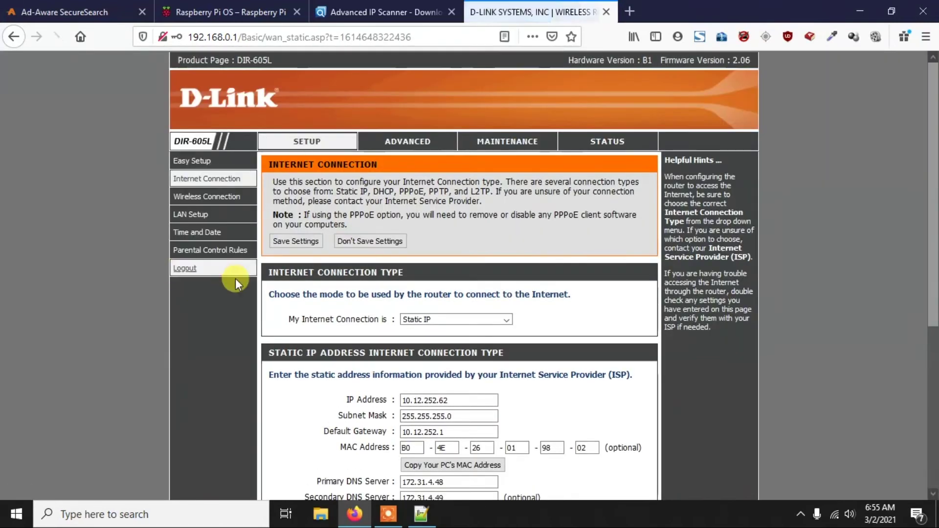
left_click(224, 214)
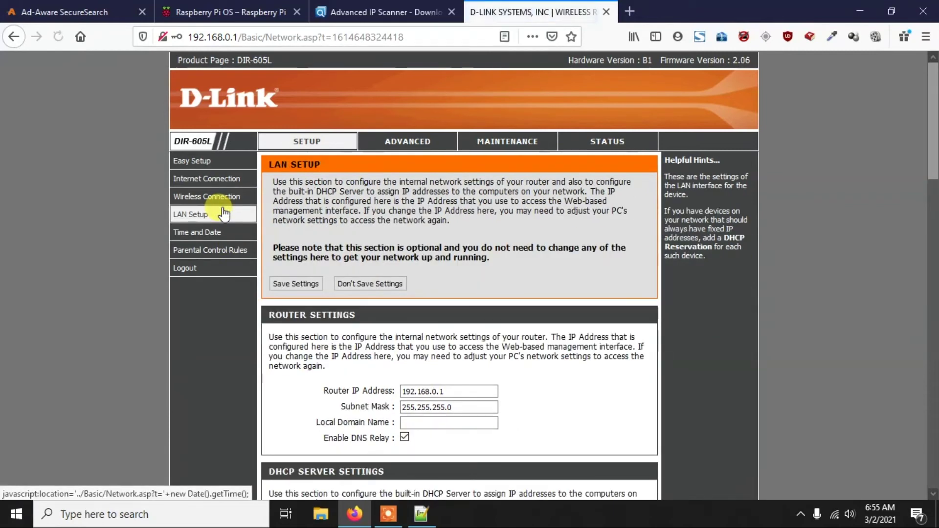
Locate raspberrypi at 192.168.0.105 in the DHCP Client List
scroll(419, 318, "down", 8)
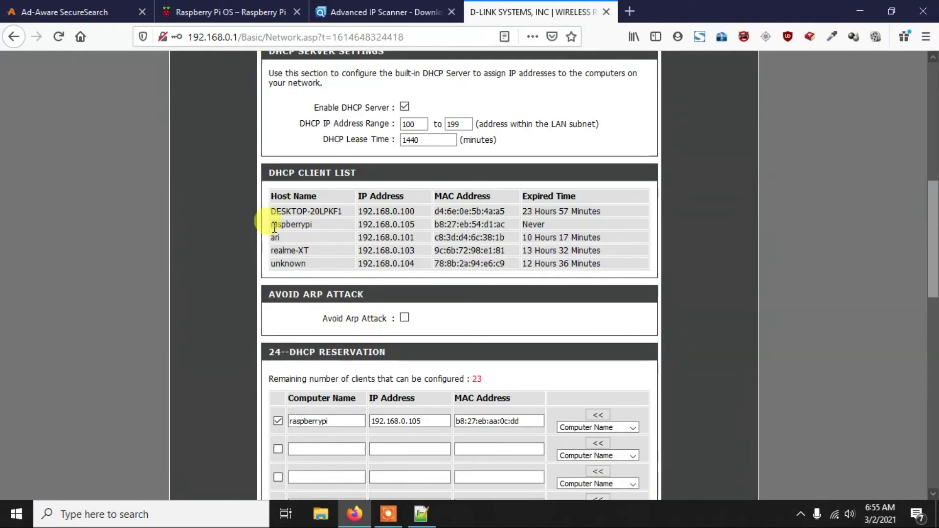
left_click_drag(274, 223, 320, 225)
left_click(272, 221)
double_click(281, 224)
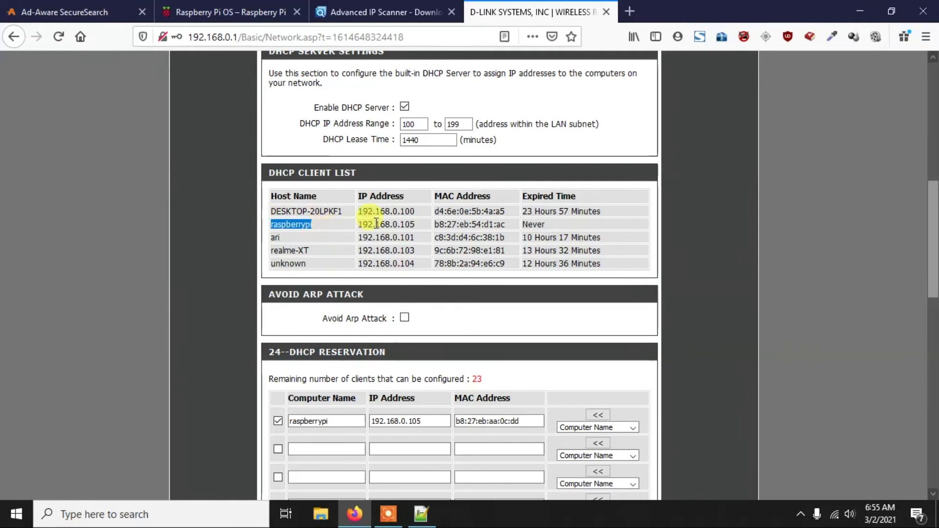
left_click(361, 223)
left_click_drag(361, 223, 420, 223)
left_click(420, 223)
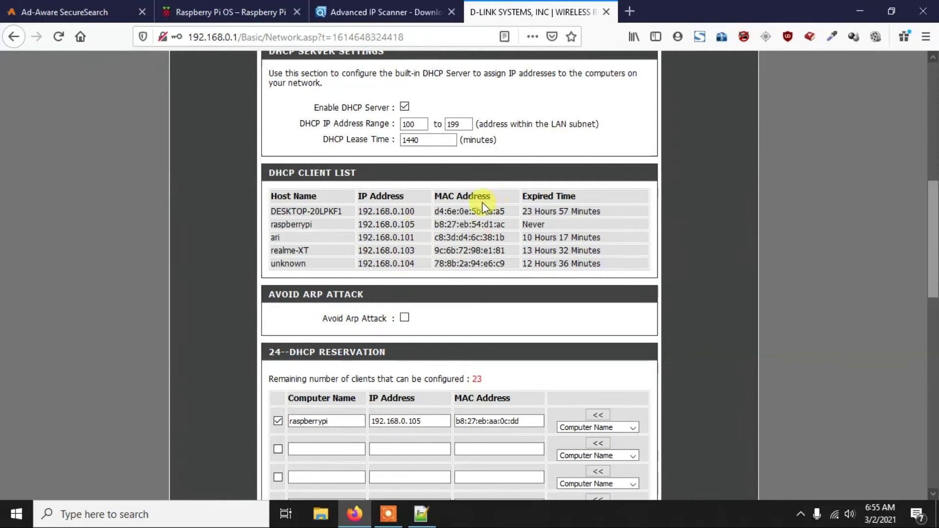
left_click_drag(360, 223, 421, 224)
left_click(420, 225)
Close the router page and launch Advanced IP Scanner from Windows search
left_click(929, 7)
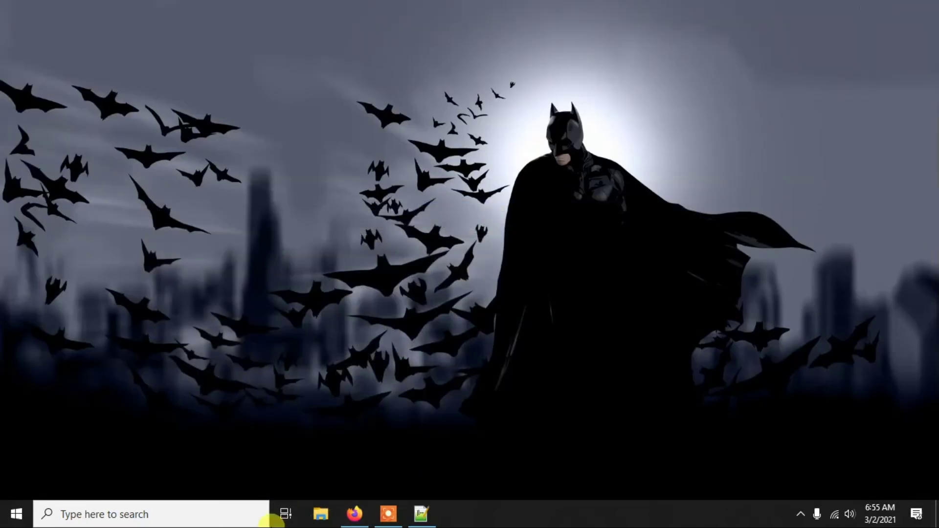
left_click(196, 518)
type("adv")
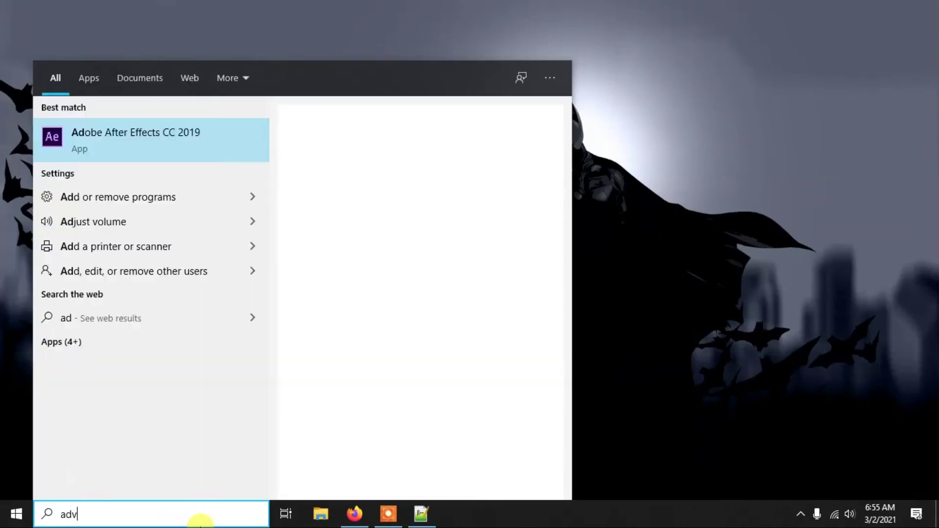
left_click(143, 145)
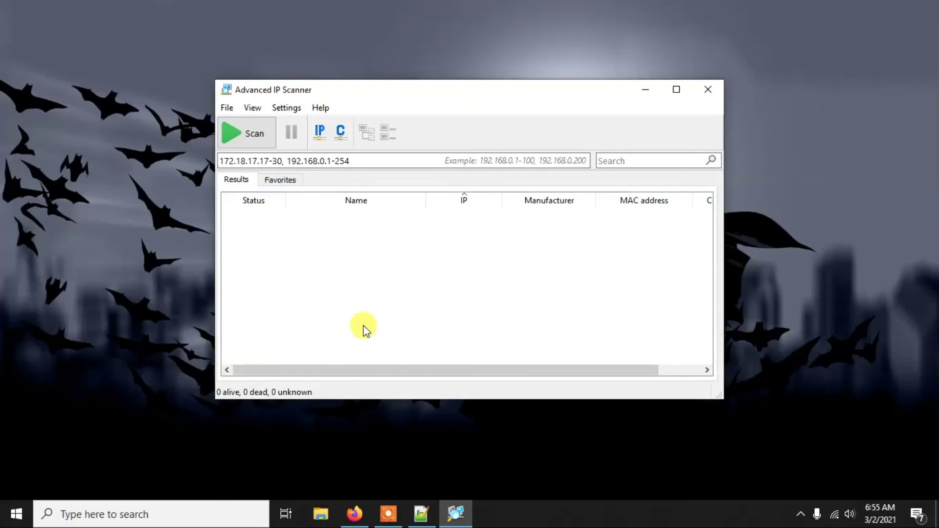
View the Advanced IP Scanner web page in the browser
left_click(351, 503)
left_click(357, 12)
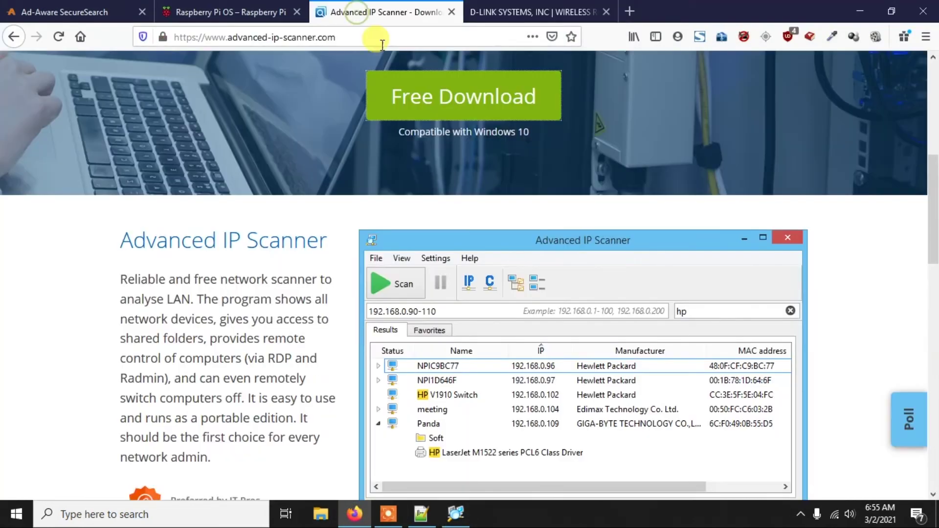
scroll(502, 253, "up", 4)
scroll(502, 253, "up", 3)
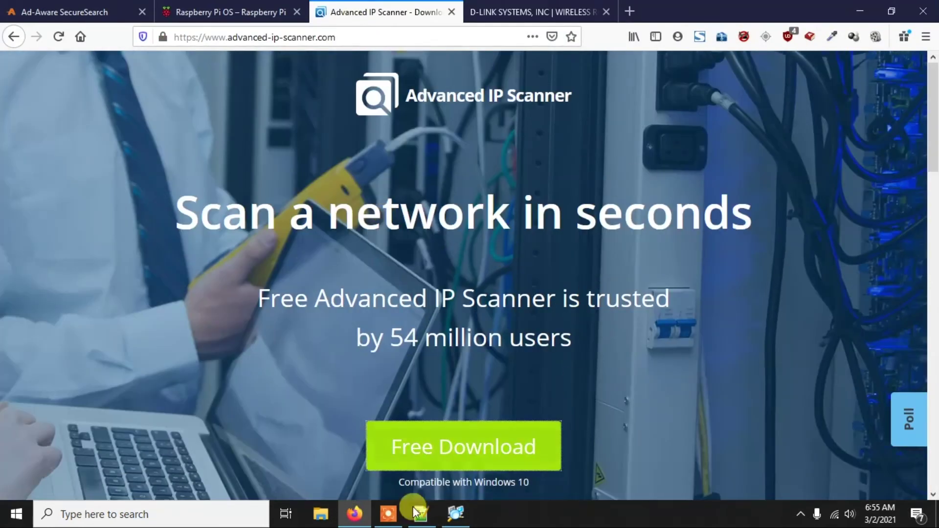
Set the scanner's IP range to 192.168.0.1-254 and start the scan
left_click(446, 515)
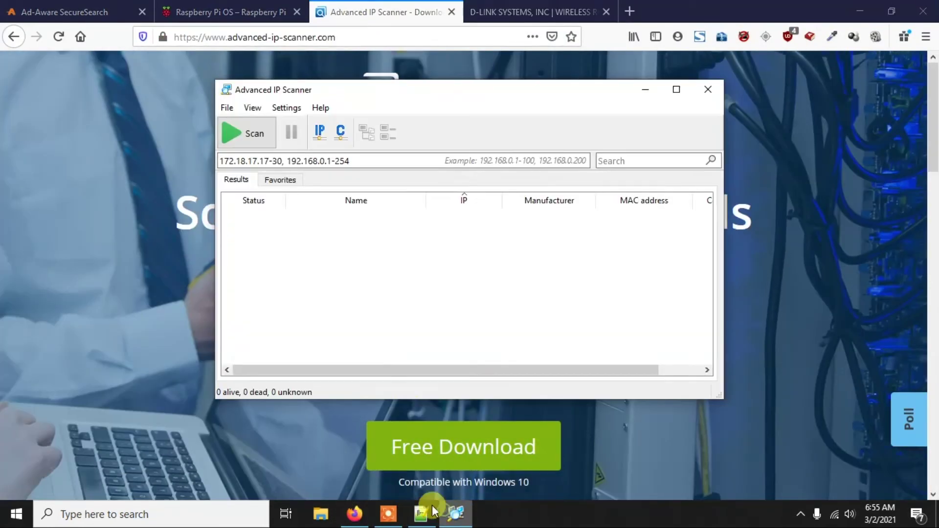
left_click(349, 161)
key("BackSpace")
type("192.168.")
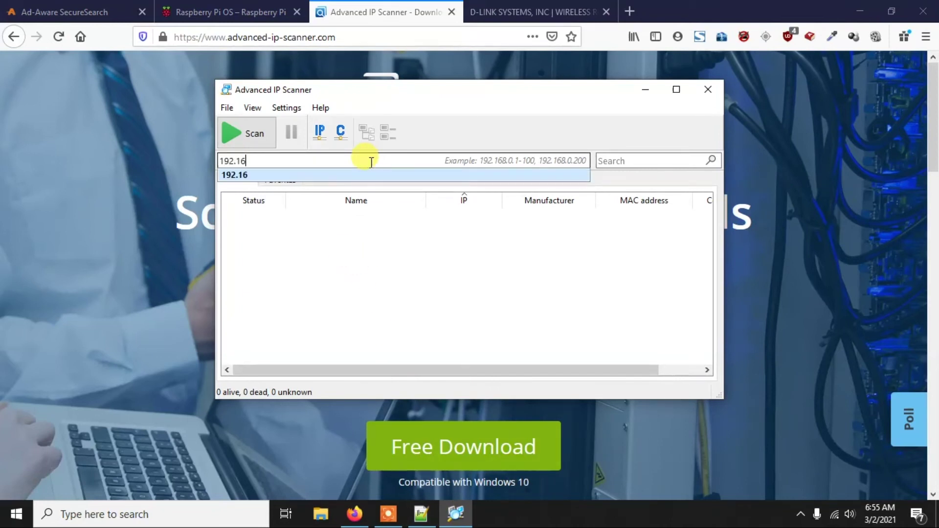
type("0.1-254")
left_click(234, 143)
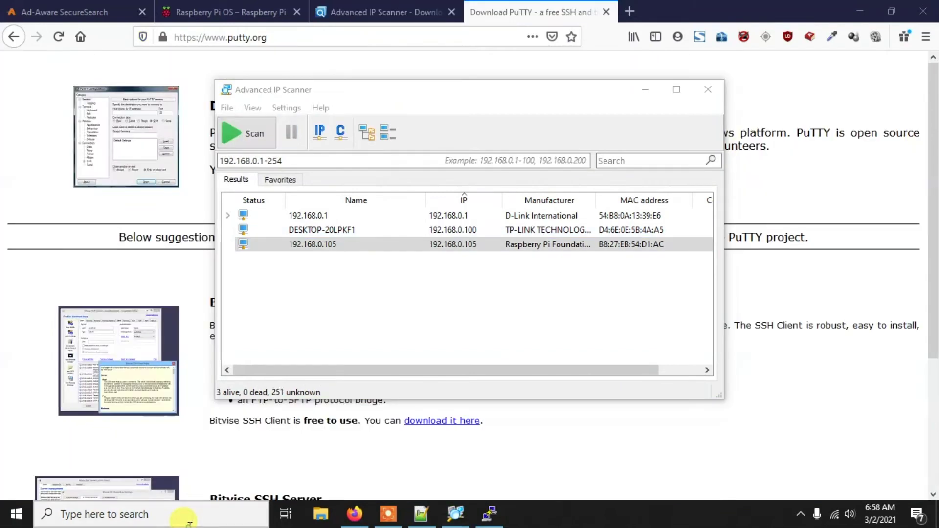
Launch Command Prompt via cmd search and run ipconfig
left_click(189, 513)
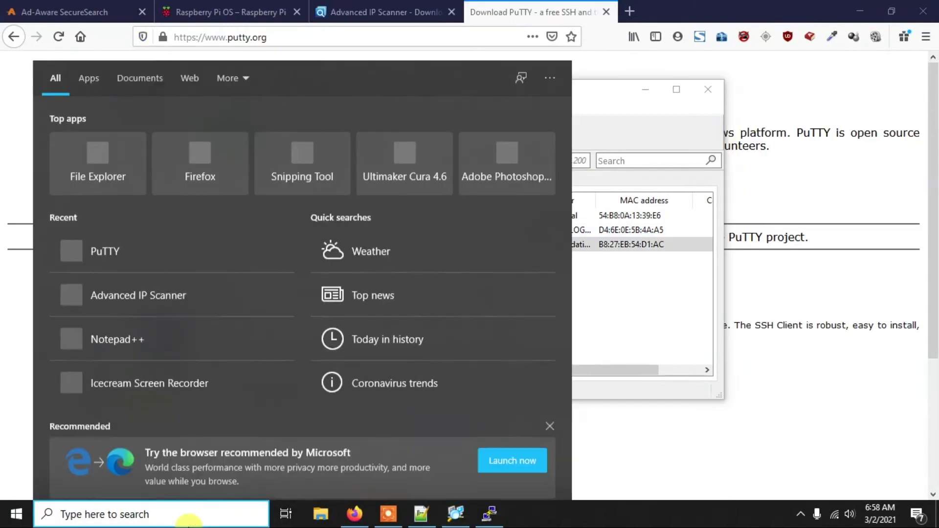
type("cmd")
left_click(195, 145)
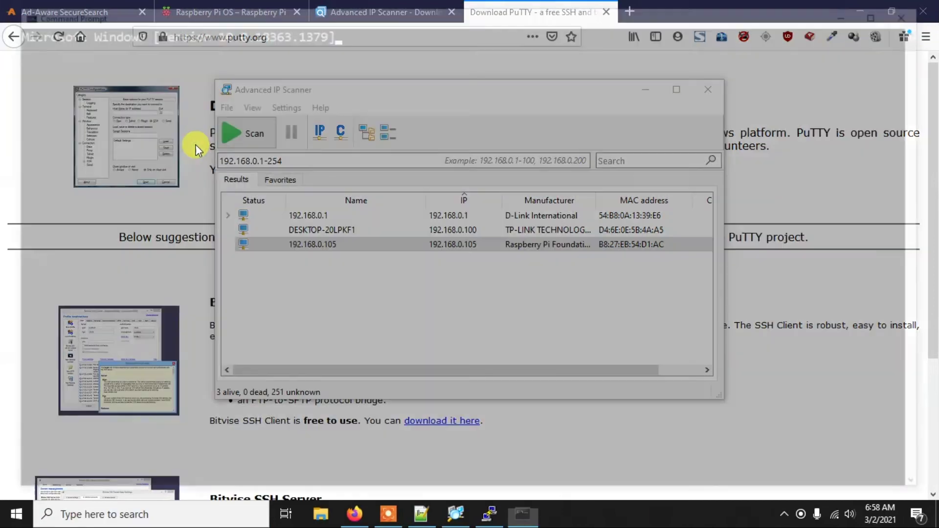
type("ip")
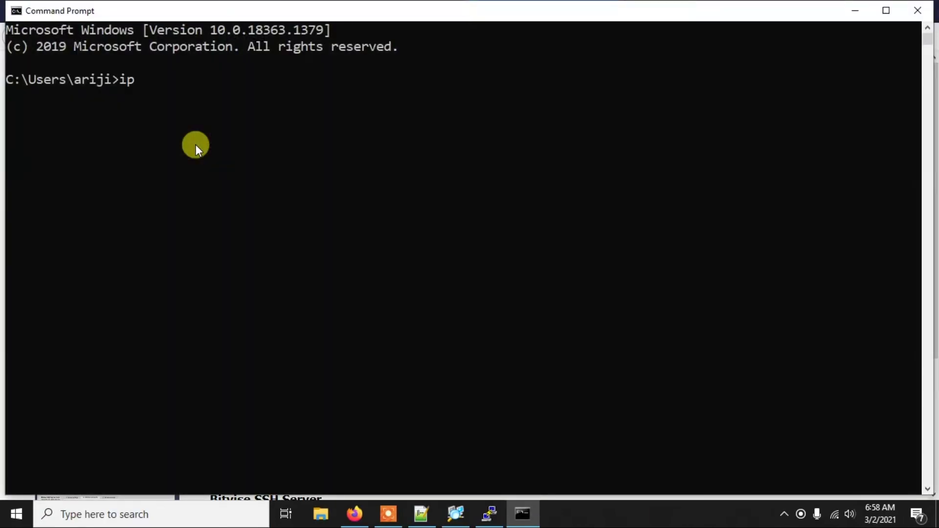
type("config")
key("Return")
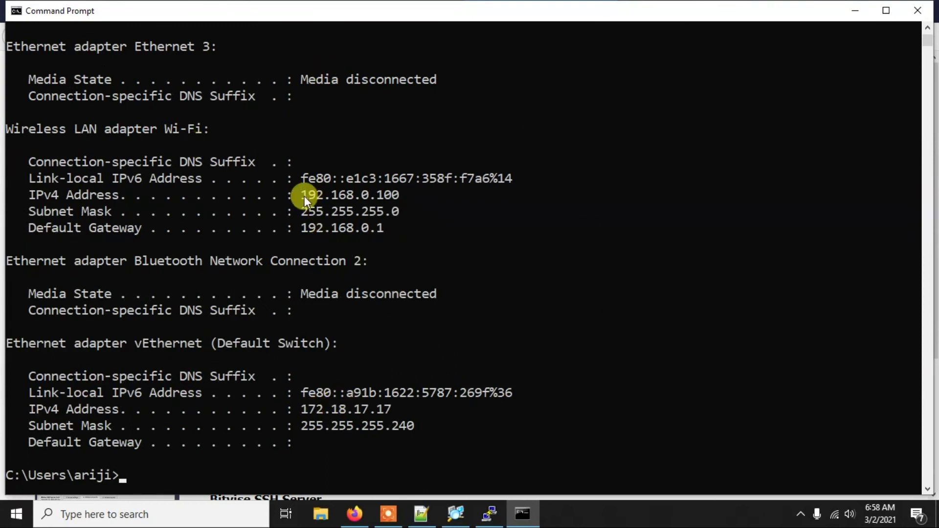
Compare the Wi-Fi IPv4 192.168.0.100 with the scanner's 192.168.0.1-254 range
left_click_drag(303, 196, 374, 202)
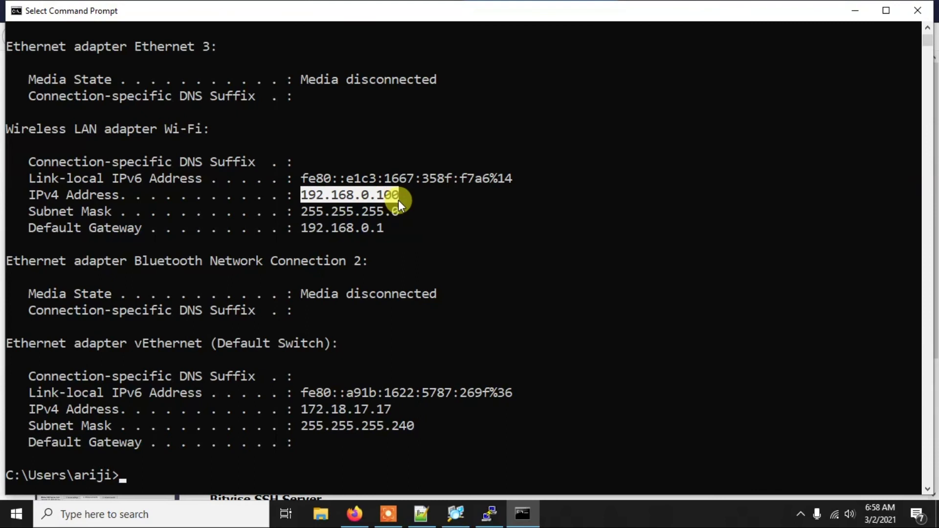
left_click(398, 200)
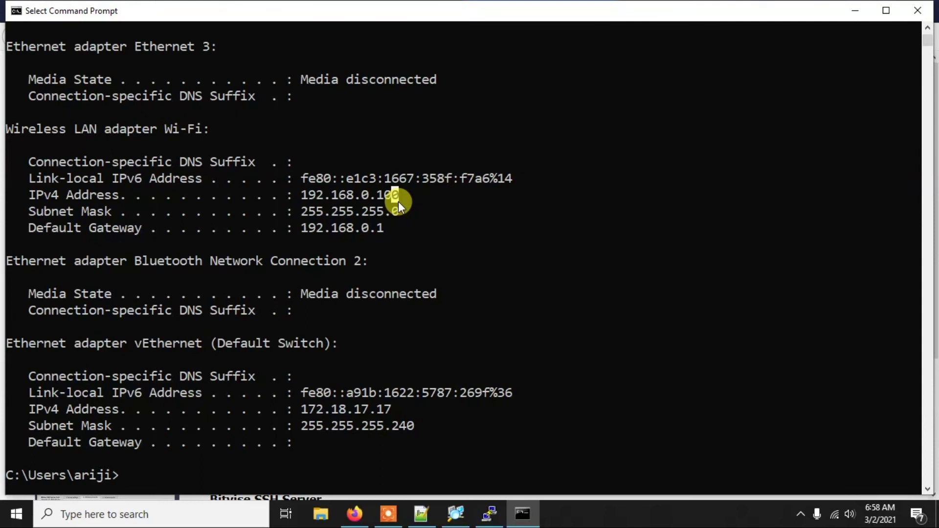
left_click(455, 513)
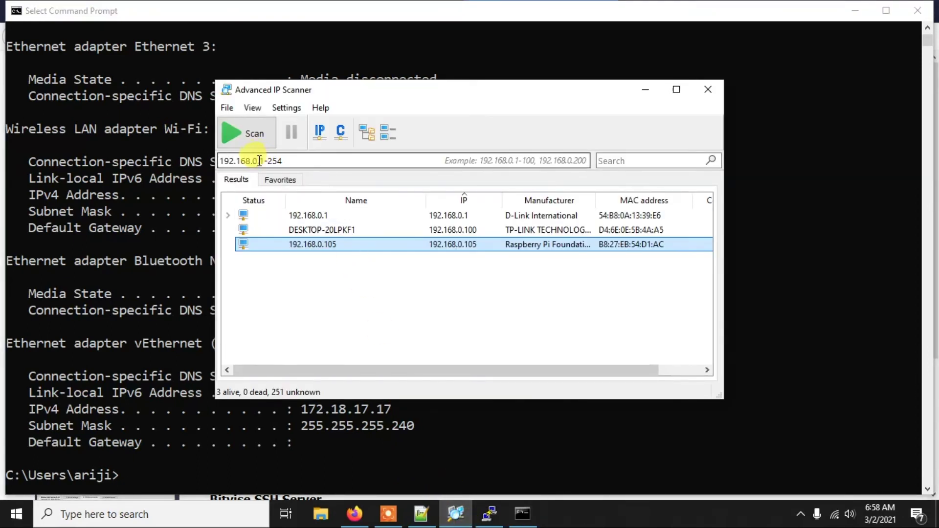
left_click_drag(267, 161, 287, 164)
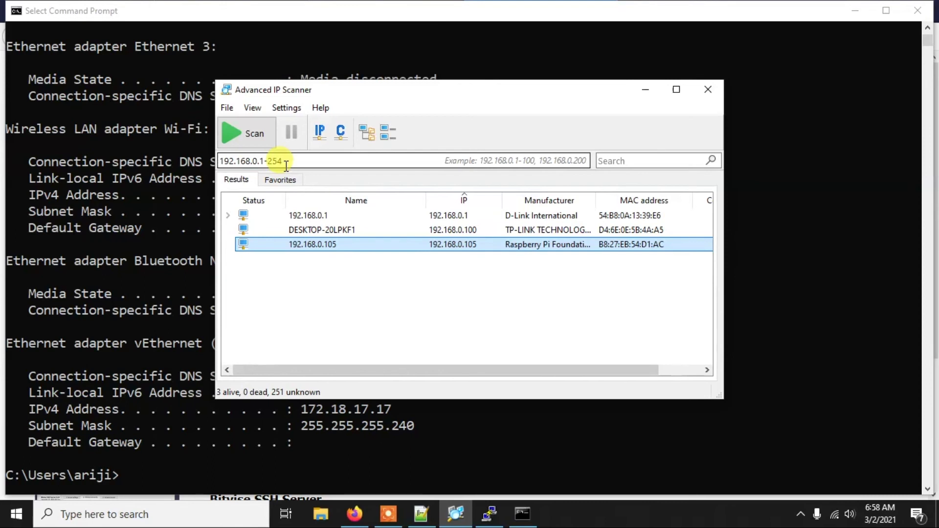
left_click(781, 152)
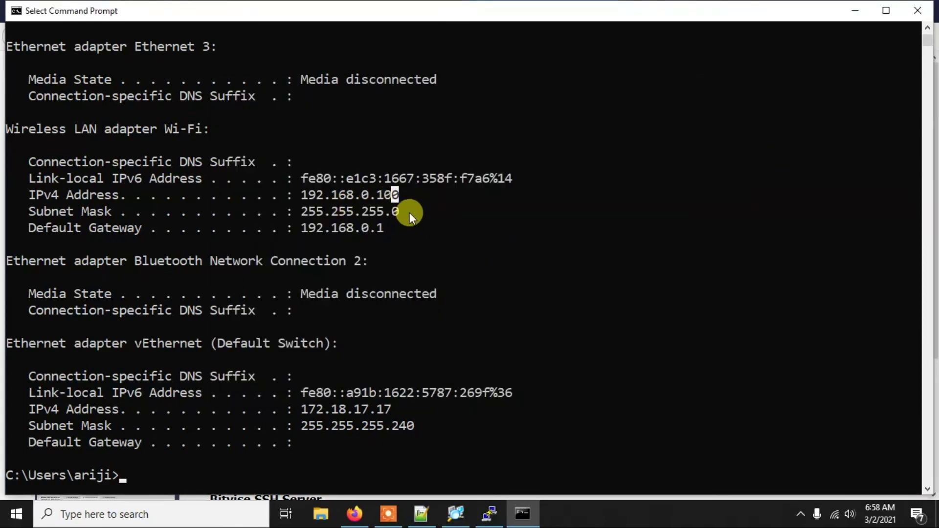
Launch PuTTY from the Windows Start search
left_click(206, 518)
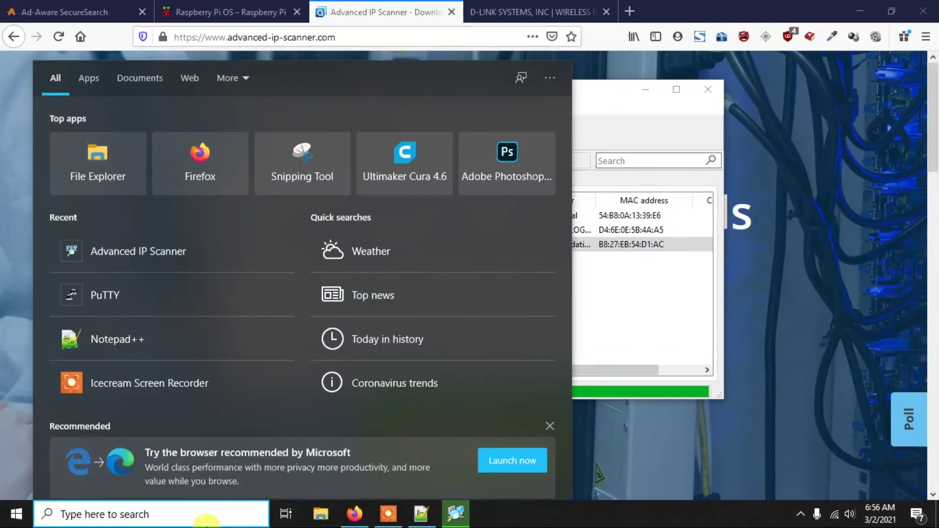
type("puty")
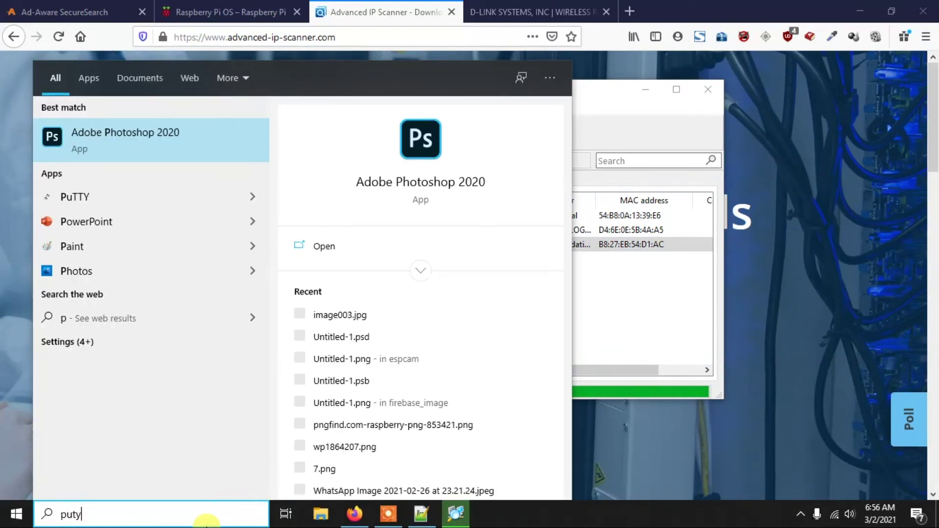
key("BackSpace")
type("t")
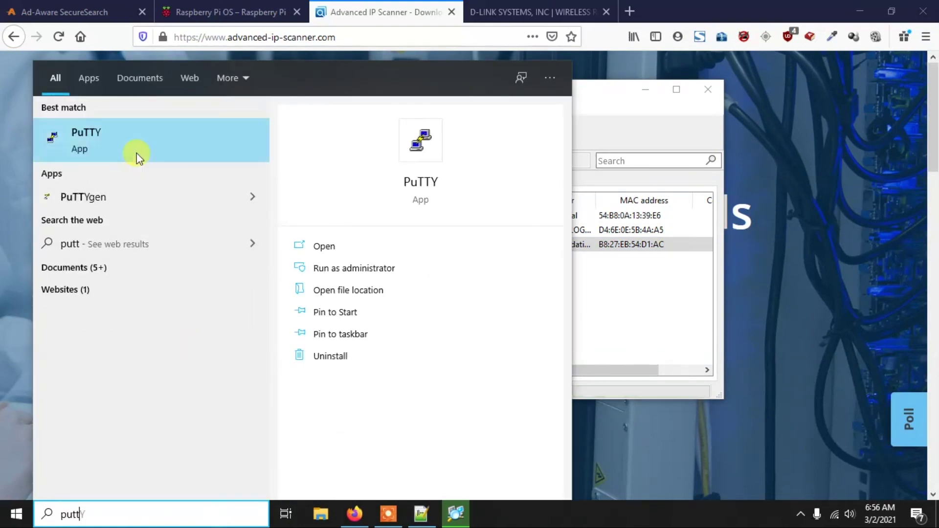
left_click(137, 154)
In Firefox's router tab, search Google for putty and open the putty.org Download PuTTY page
left_click(538, 10)
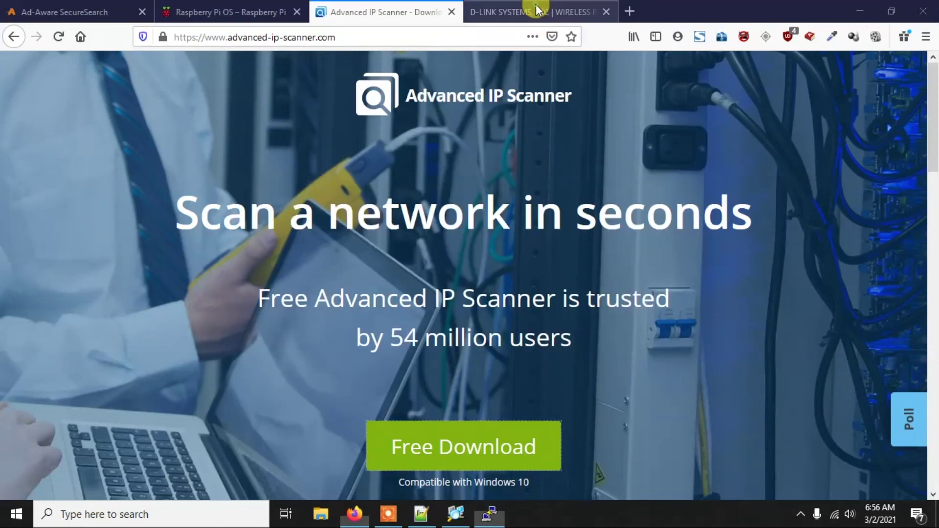
left_click(538, 11)
left_click(398, 35)
type("put")
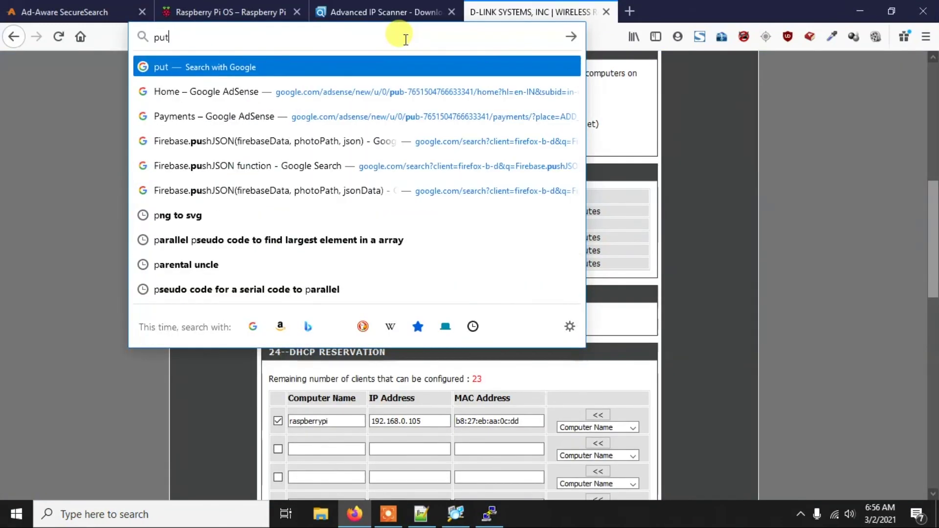
type("ty")
key("Return")
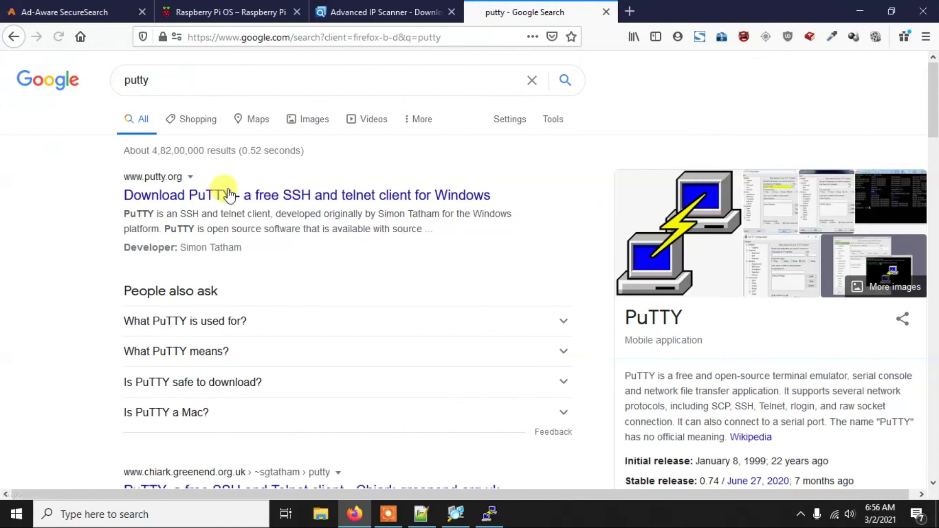
left_click(228, 194)
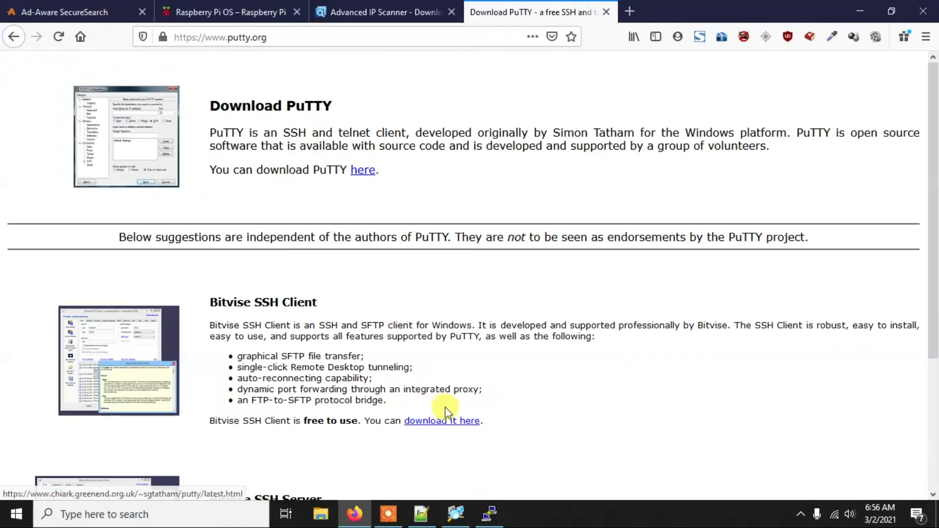
Open an SSH session to 192.168.0.105, accept the new host key and log in as pi
left_click(489, 514)
type("1")
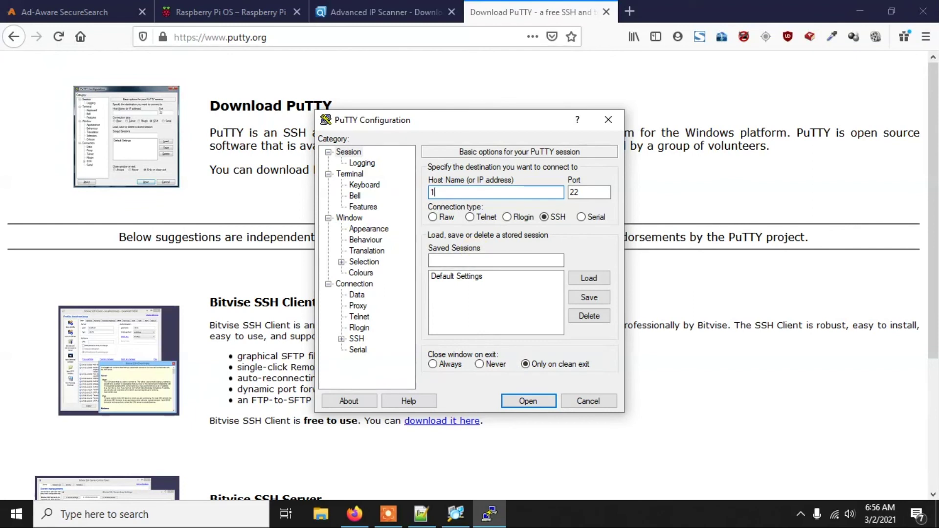
type("92.168.01")
key("BackSpace")
type(".105")
key("Return")
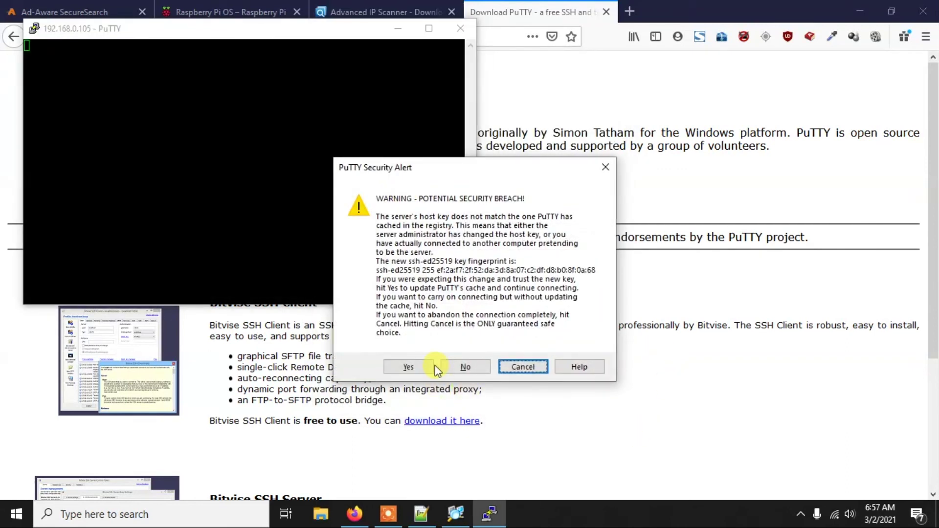
left_click(414, 369)
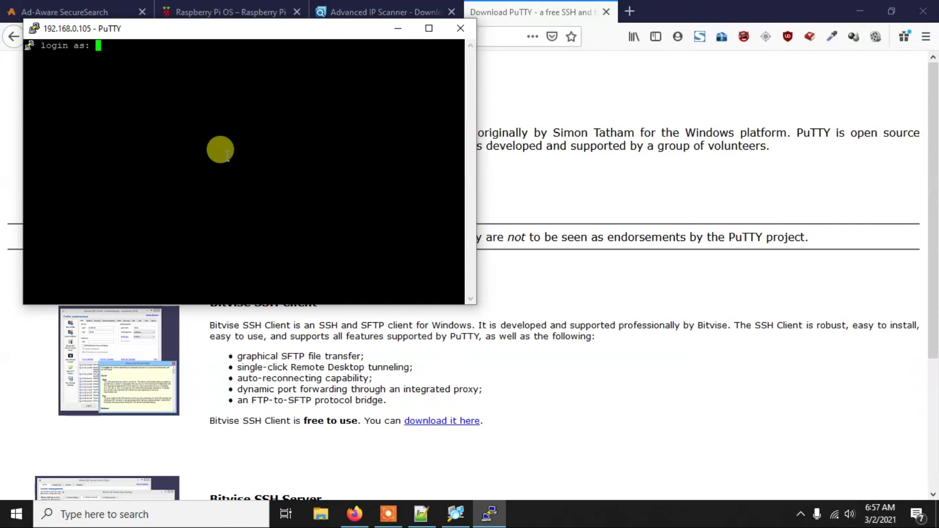
type("pi")
key("Return")
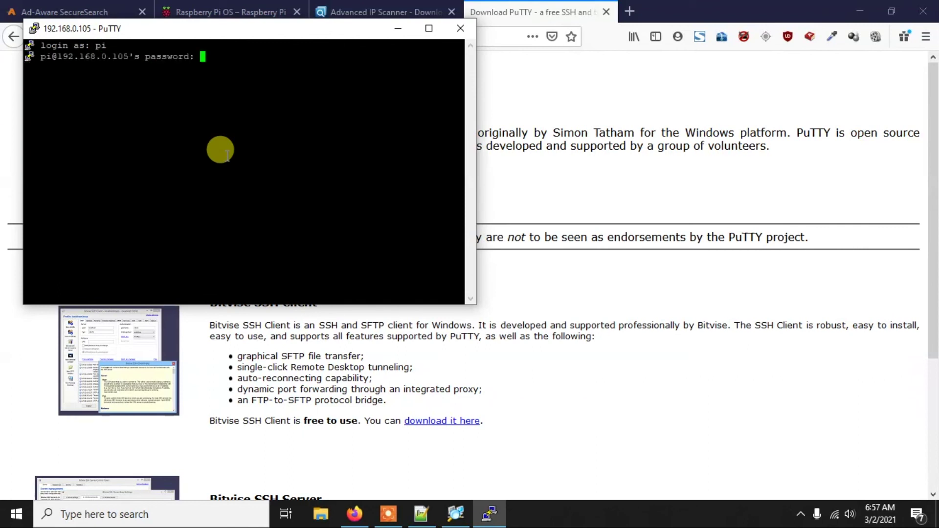
key("Return")
List the home folder, change into Desktop and list its contents
type("ls")
key("Return")
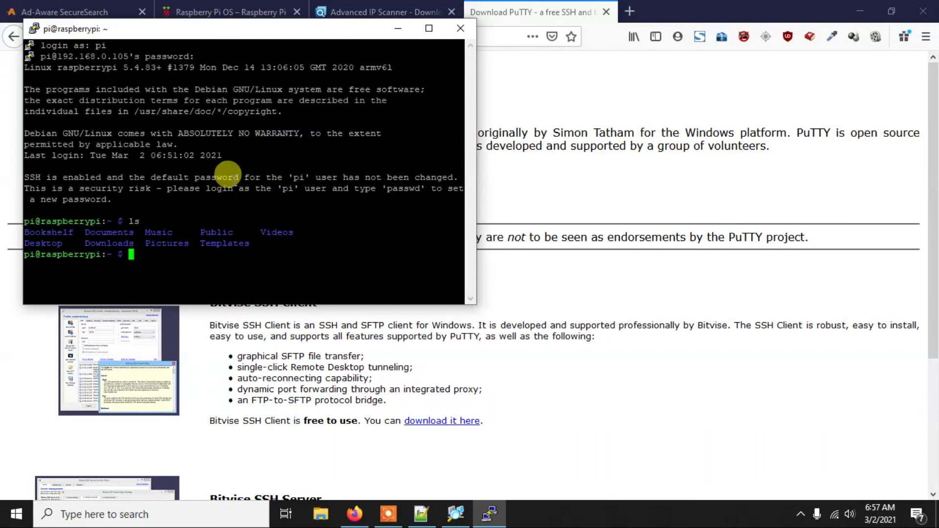
type("cd De")
key("Tab")
key("Return")
type("ls")
key("Return")
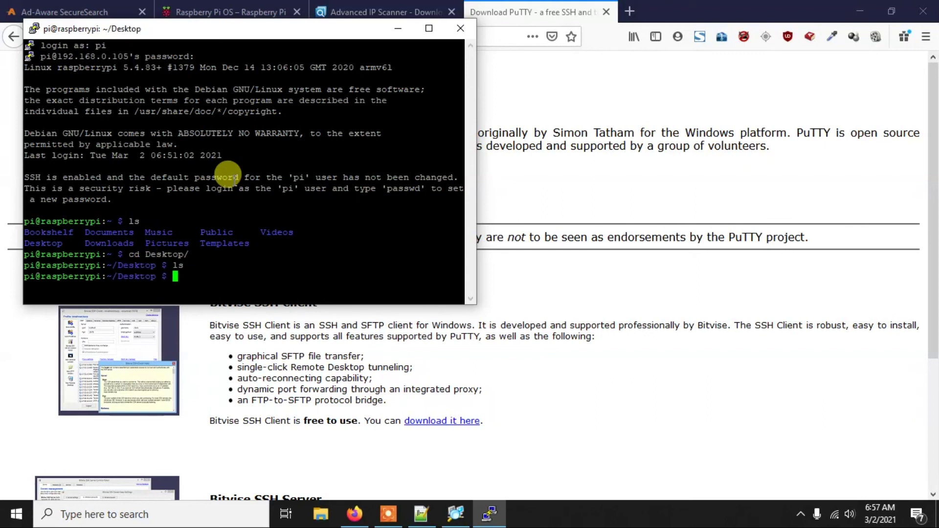